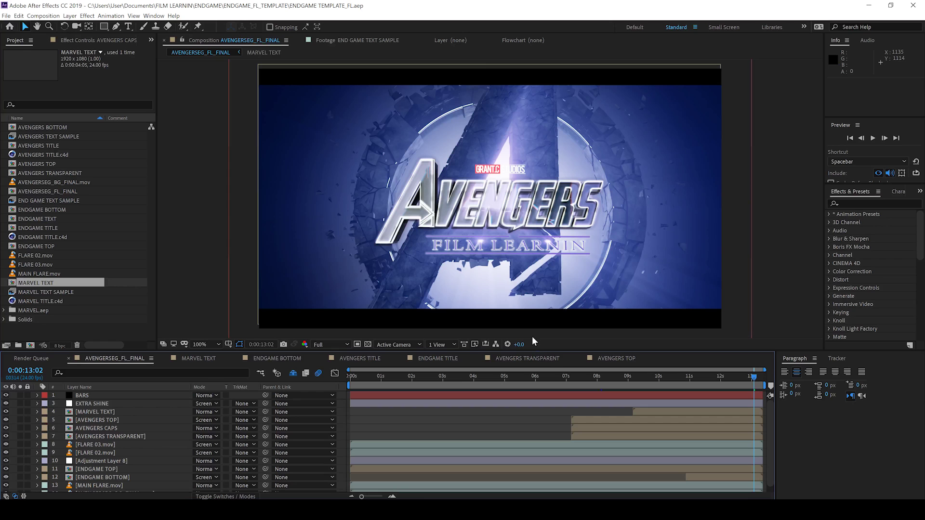
# Step: Preview the title around 8 and 11 seconds, then select MARVEL TITLE.c4d in the Project panel
pyautogui.click(605, 377)
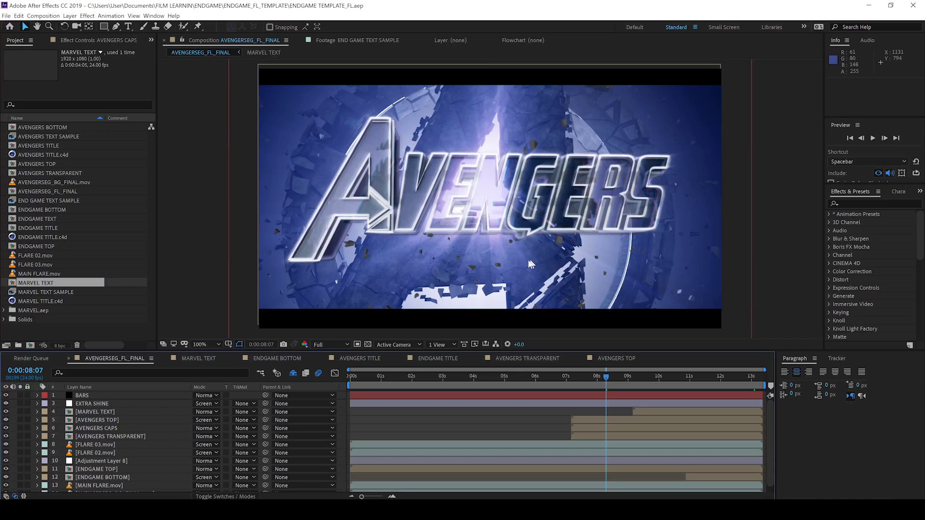
pyautogui.click(705, 371)
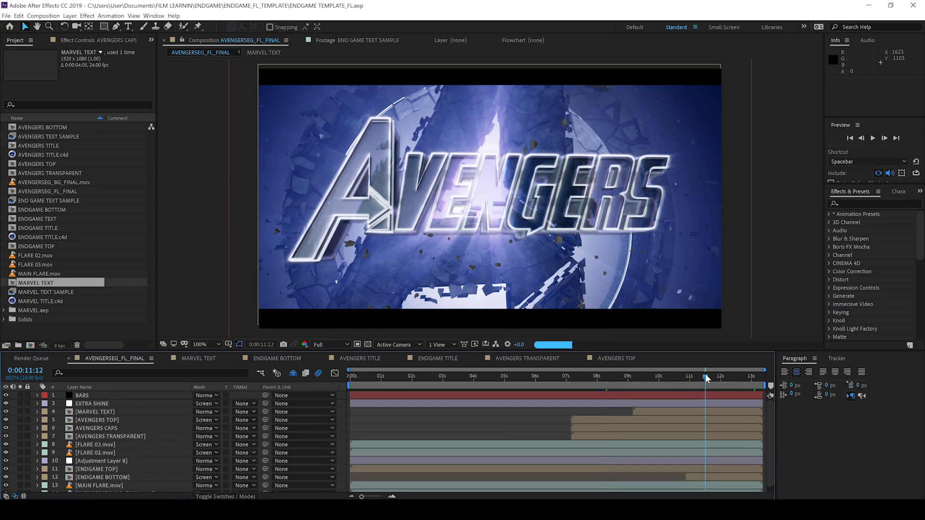
pyautogui.click(45, 301)
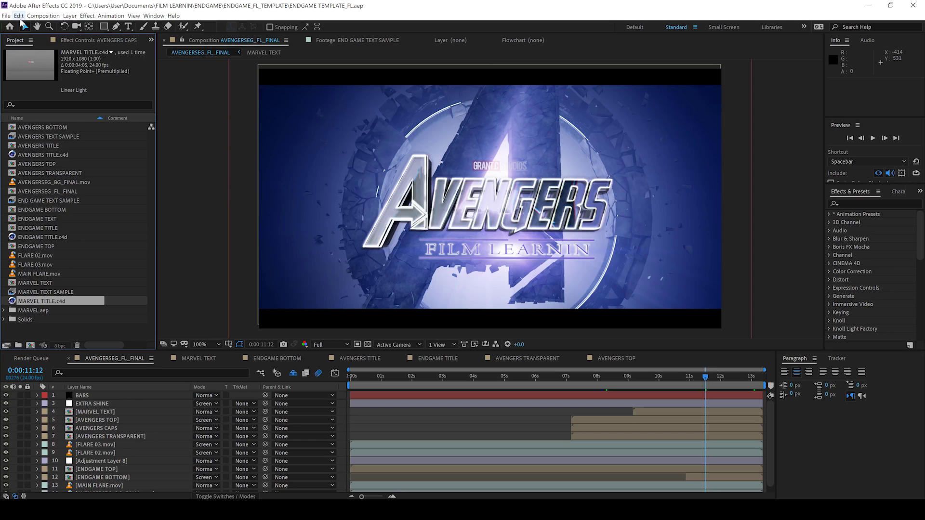
pyautogui.click(19, 16)
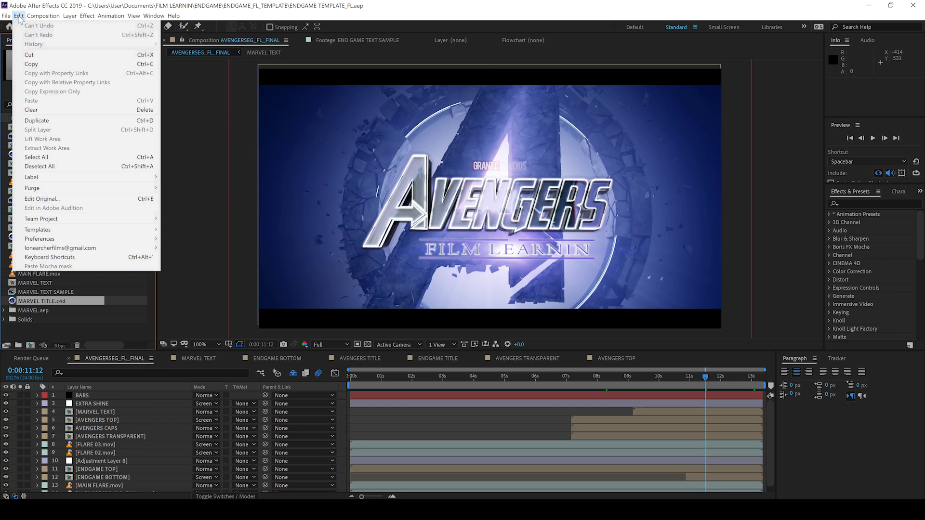
# Step: Open MARVEL TITLE.c4d in Cinema 4D and select the GRANT.C text object under MARVEL LOGO
pyautogui.click(55, 198)
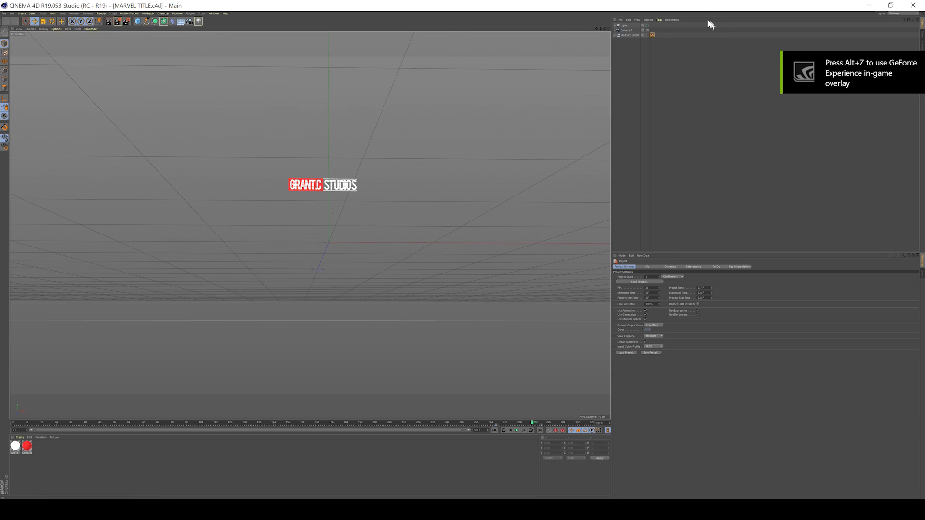
pyautogui.click(614, 36)
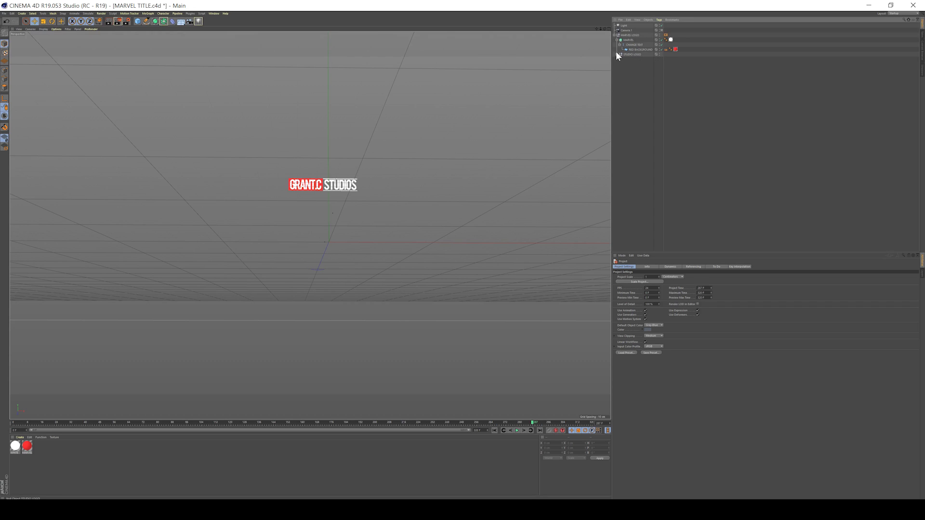
pyautogui.click(617, 55)
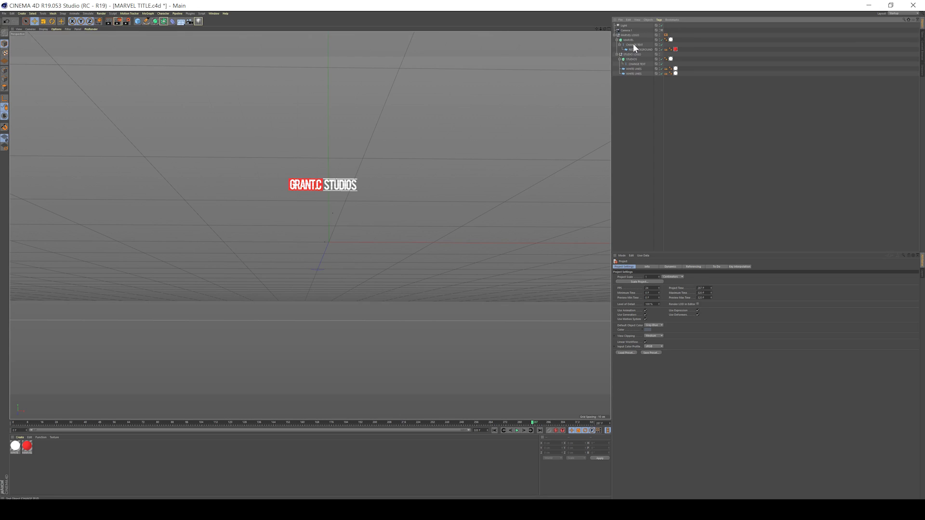
pyautogui.click(634, 44)
pyautogui.click(634, 64)
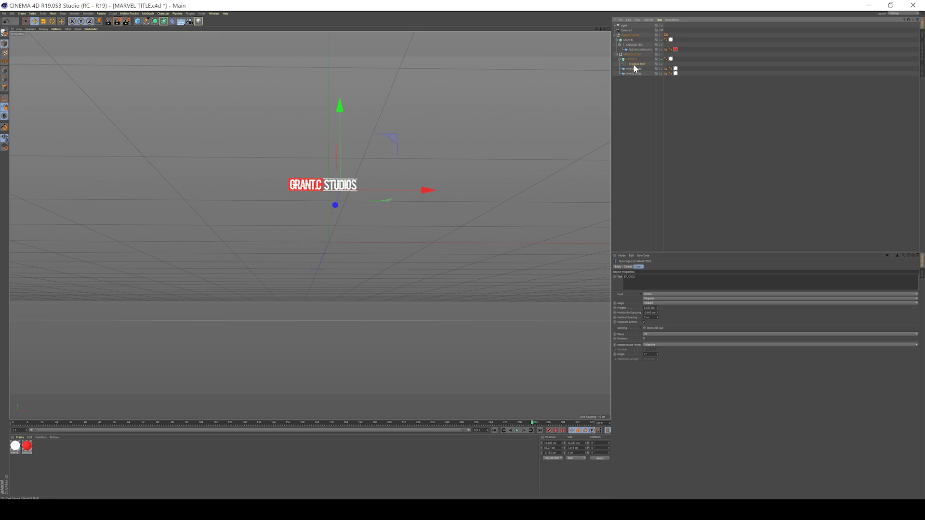
pyautogui.click(635, 45)
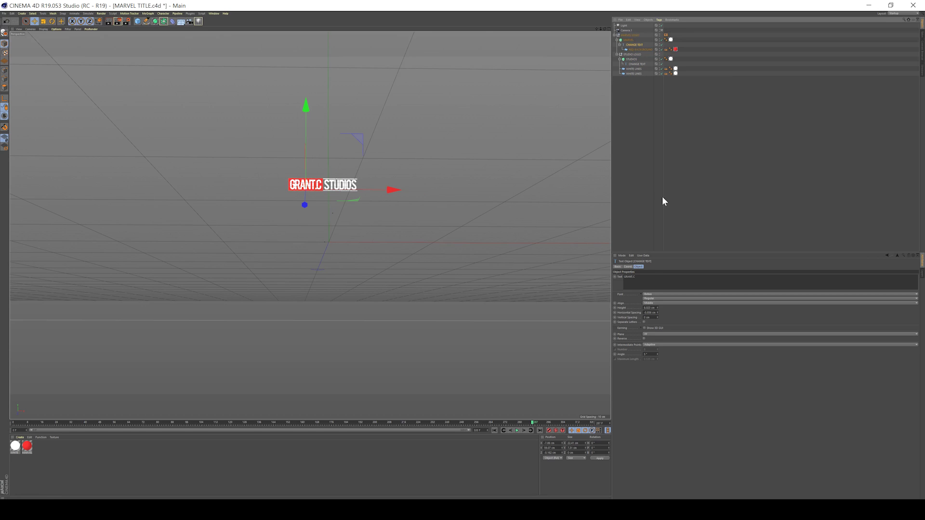
# Step: Replace the GRANT.C logo text with MARVEL and save the file
pyautogui.doubleClick(629, 276)
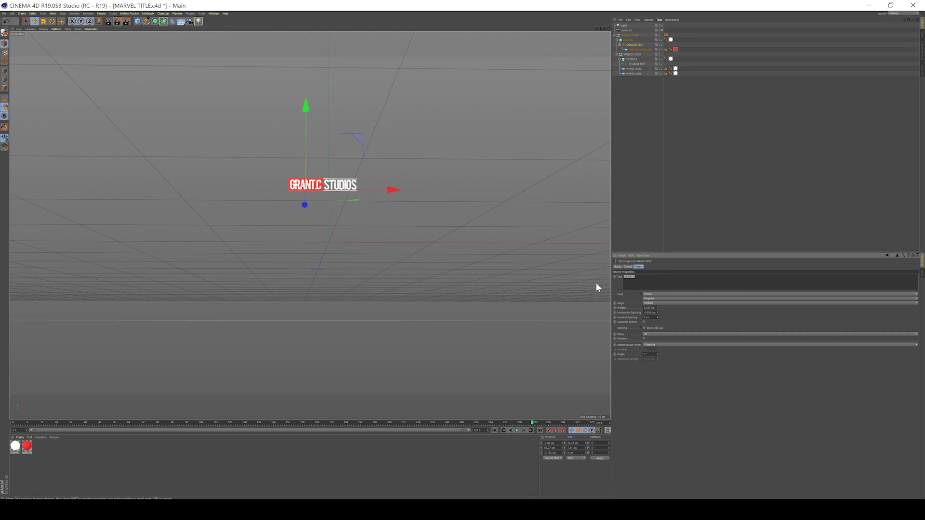
pyautogui.write('MARVEL')
pyautogui.click(640, 202)
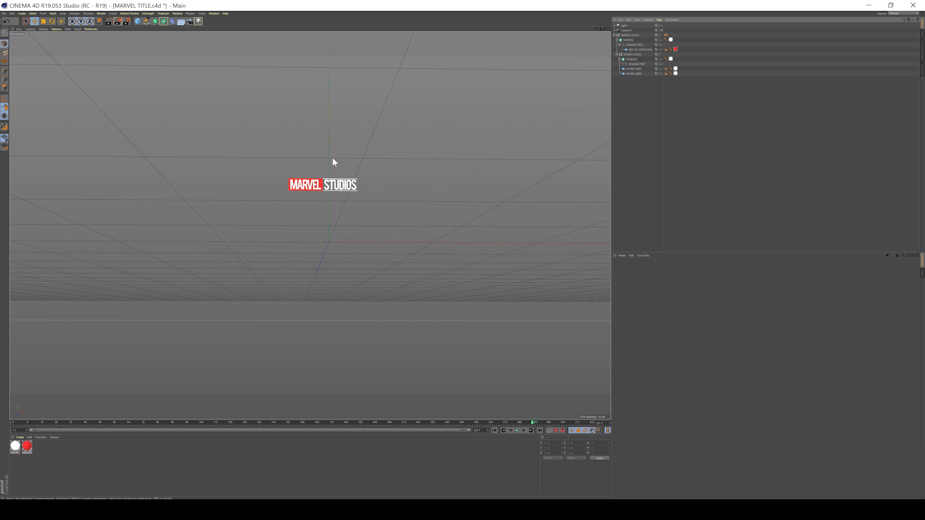
pyautogui.click(637, 64)
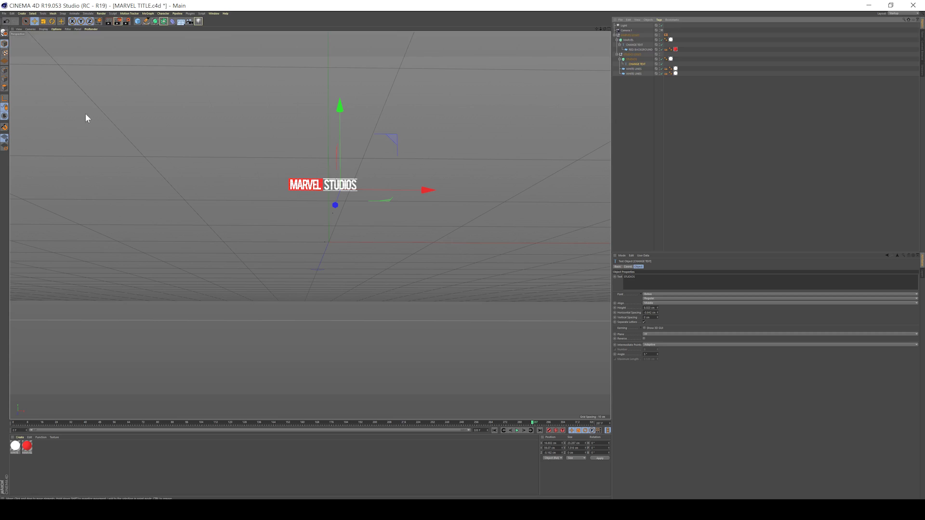
pyautogui.click(2, 13)
pyautogui.click(5, 58)
# Step: Back in After Effects, open AVENGERS TITLE.c4d in Cinema 4D via Edit Original
pyautogui.hotkey('alt', 'Tab')
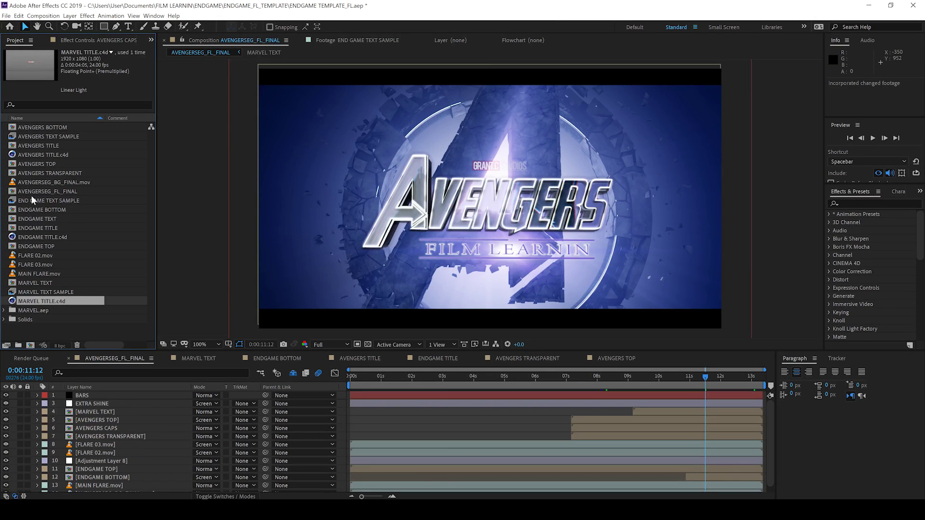
pyautogui.click(32, 155)
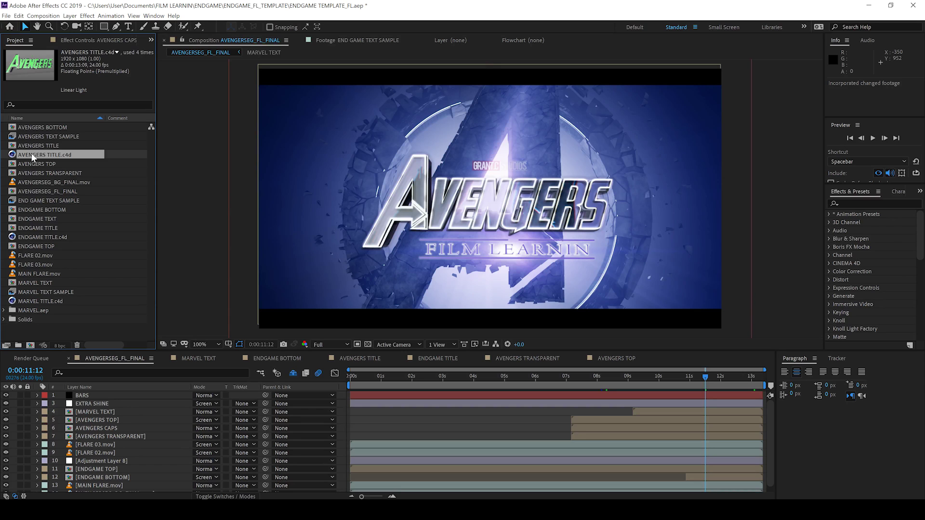
pyautogui.click(19, 16)
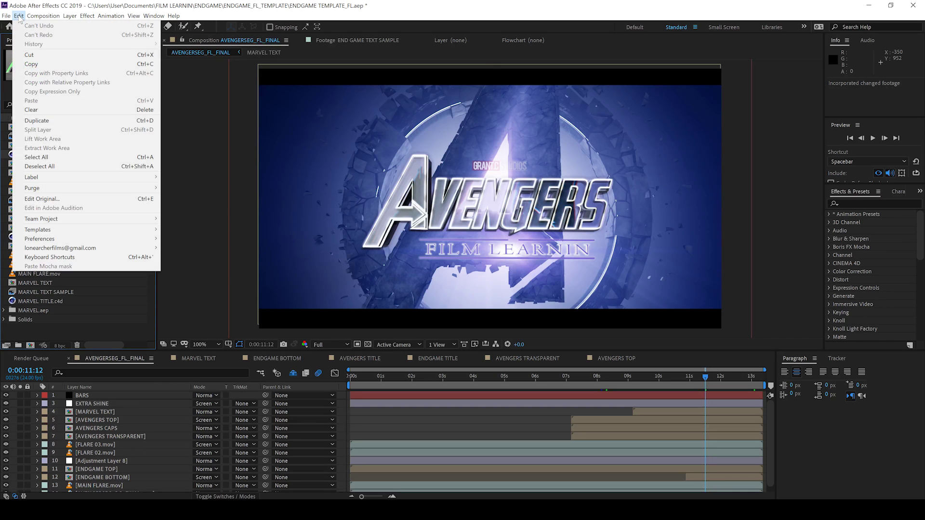
pyautogui.click(43, 199)
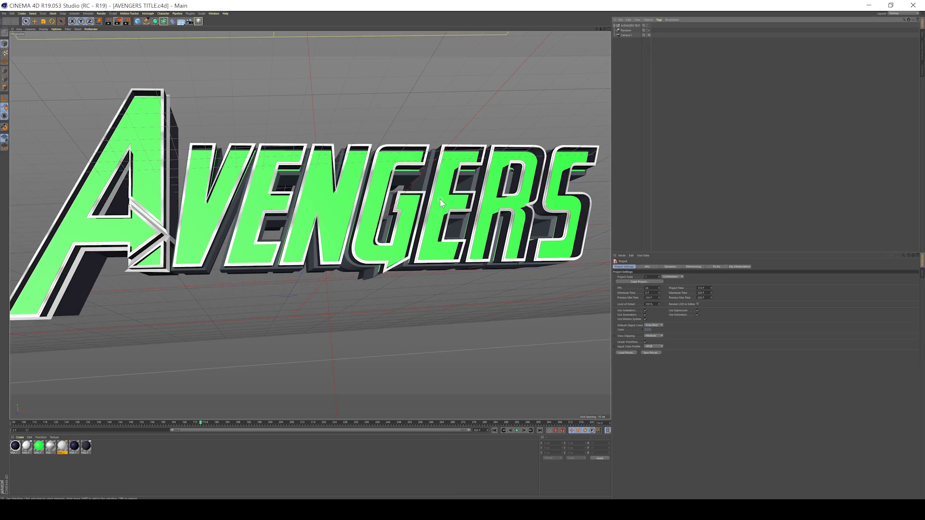
# Step: Disable both A CAP objects under AVENGERS TEXT to hide the large letter A
pyautogui.click(614, 25)
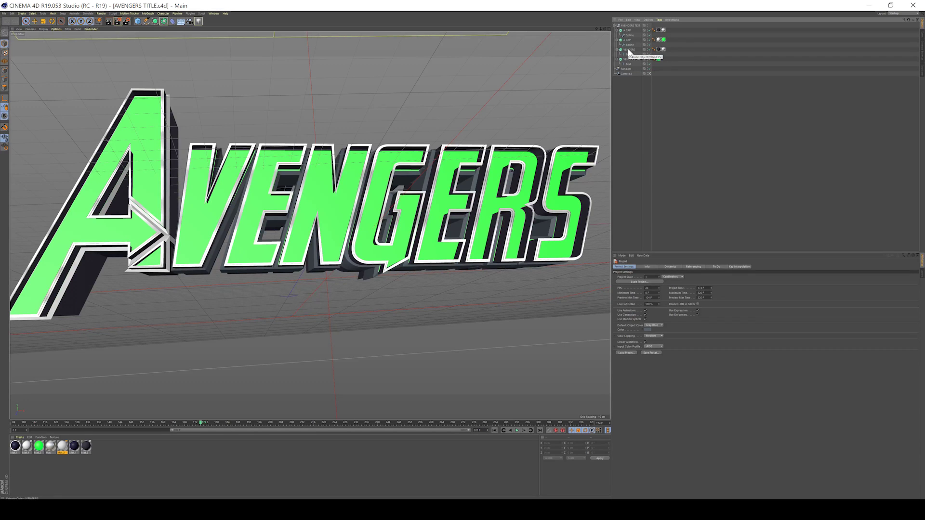
pyautogui.click(626, 31)
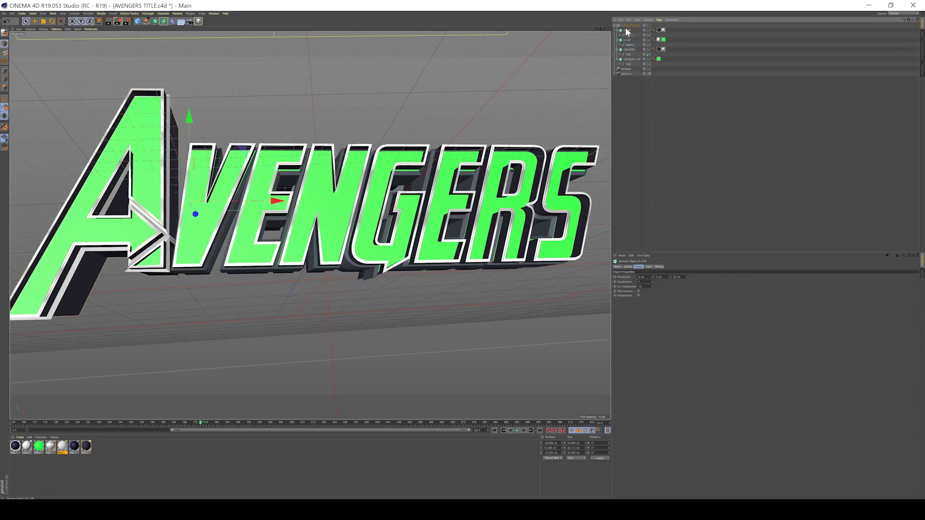
pyautogui.click(630, 35)
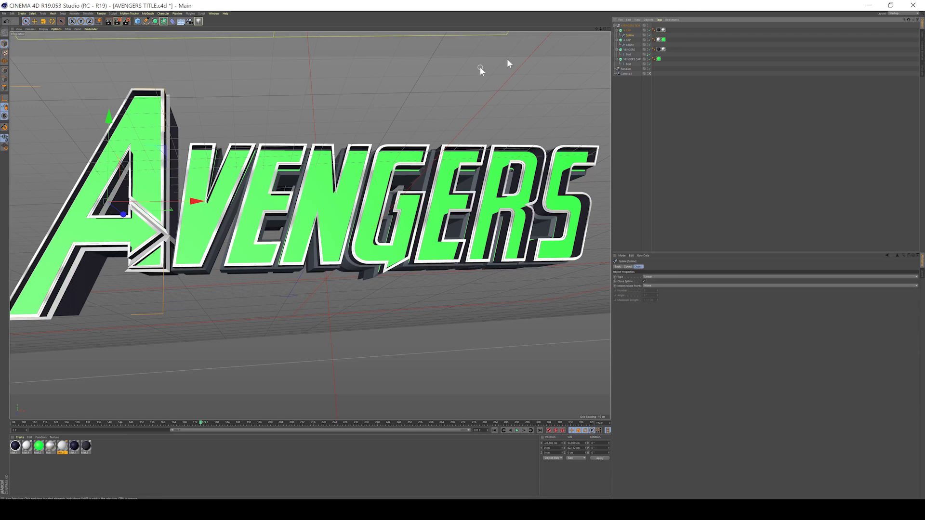
pyautogui.click(648, 30)
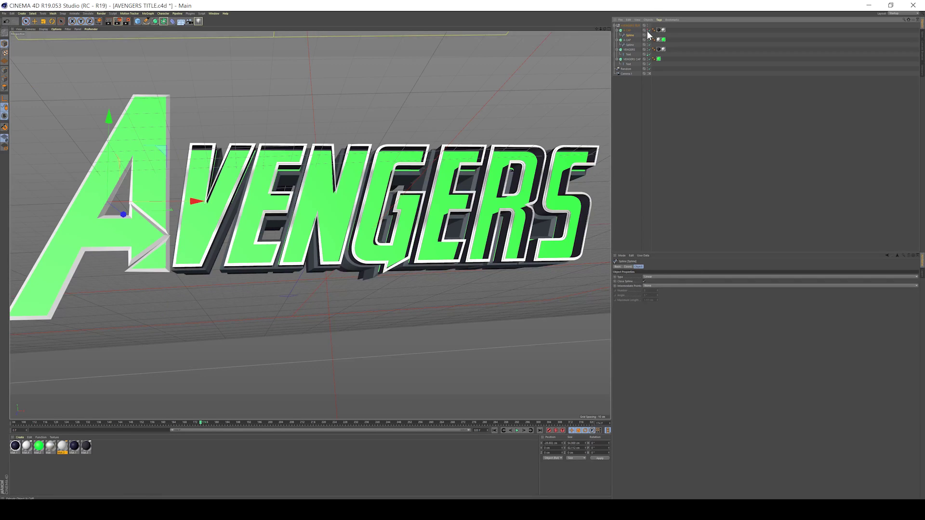
pyautogui.click(648, 41)
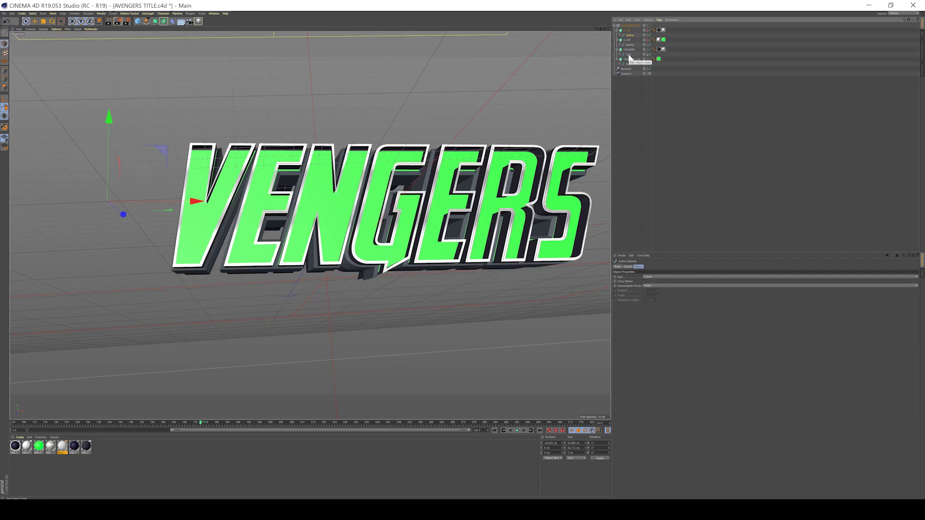
# Step: Try replacing the VENGERS text objects' wording with LEARNIN
pyautogui.click(628, 53)
pyautogui.doubleClick(617, 278)
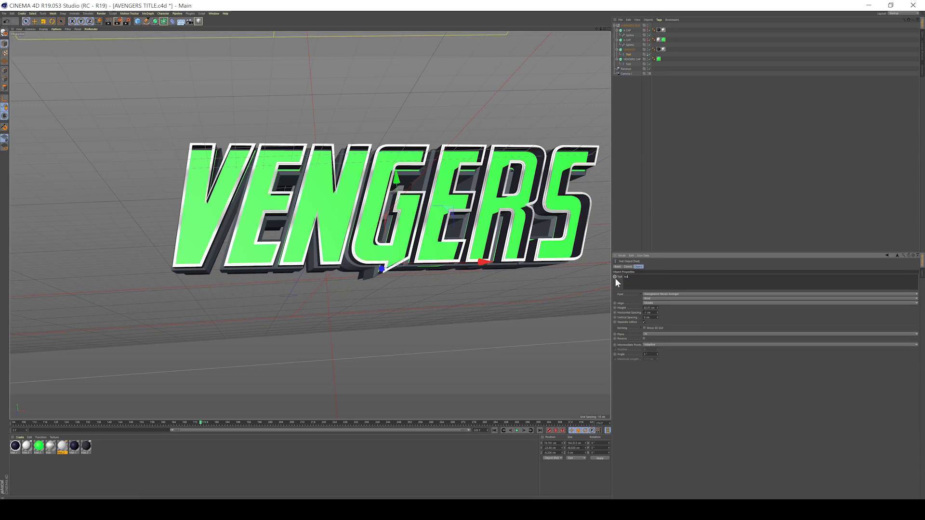
pyautogui.click(629, 222)
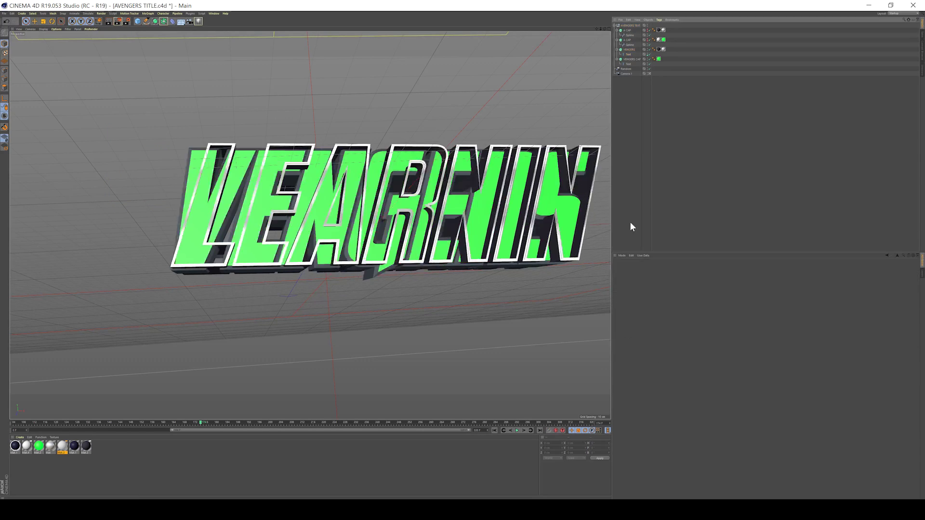
pyautogui.click(628, 64)
pyautogui.doubleClick(629, 277)
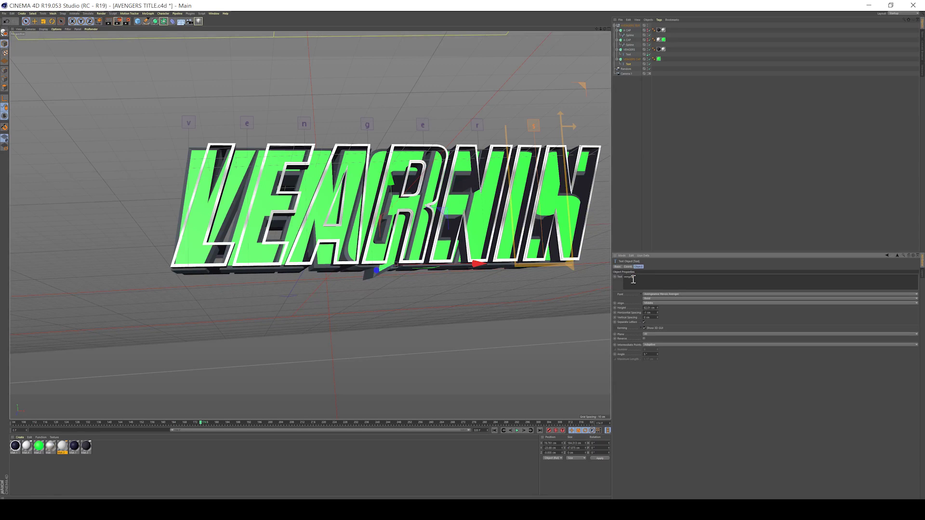
pyautogui.press('BackSpace')
pyautogui.write('learnin')
pyautogui.click(693, 159)
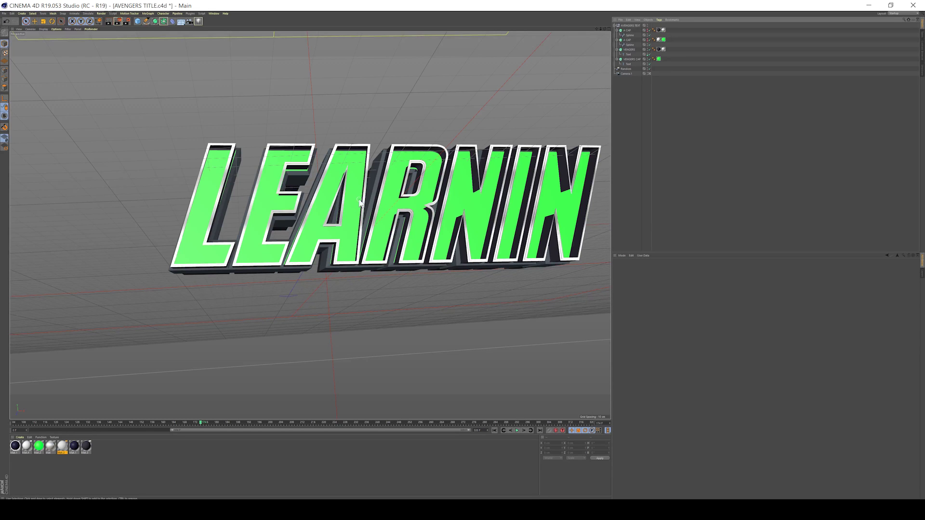
# Step: Undo the text changes three times to restore VENGERS
pyautogui.hotkey('ctrl', 'z')
pyautogui.hotkey('ctrl', 'z')
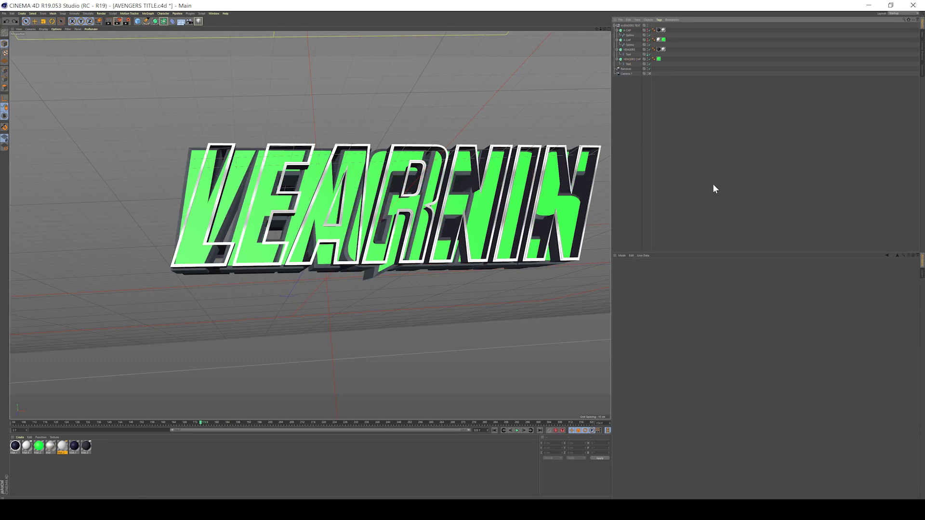
pyautogui.hotkey('ctrl', 'z')
pyautogui.hotkey('ctrl', 'z')
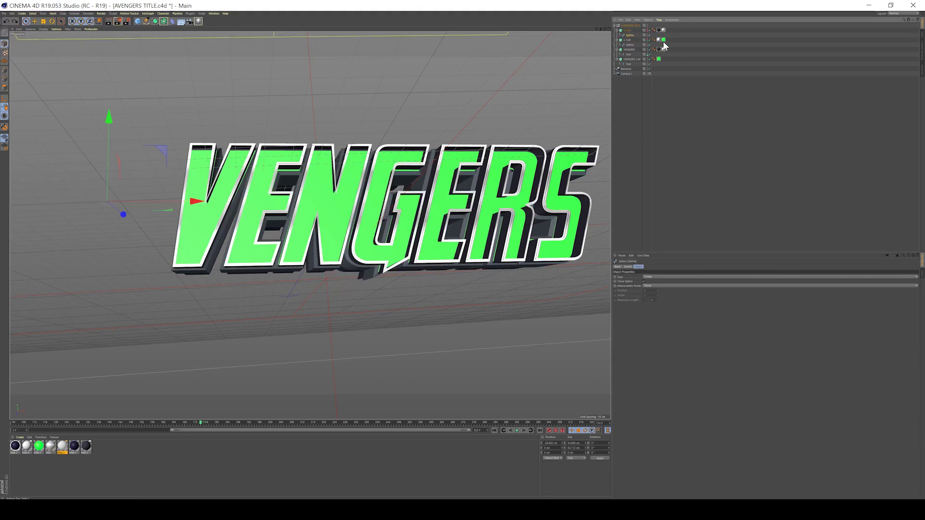
pyautogui.hotkey('ctrl', 'z')
pyautogui.hotkey('ctrl', 'z')
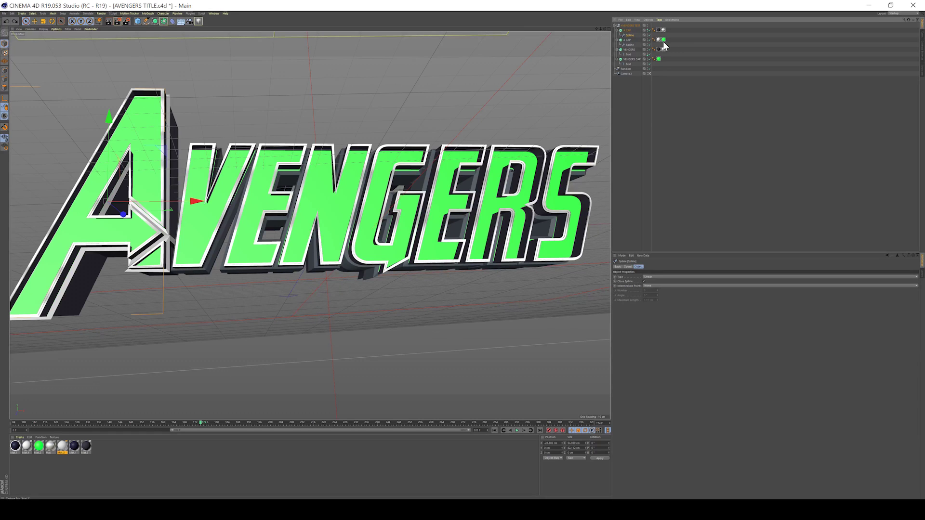
# Step: Save the Avengers scene and select ENDGAME TITLE.c4d in After Effects
pyautogui.click(4, 14)
pyautogui.click(10, 53)
pyautogui.hotkey('alt', 'Tab')
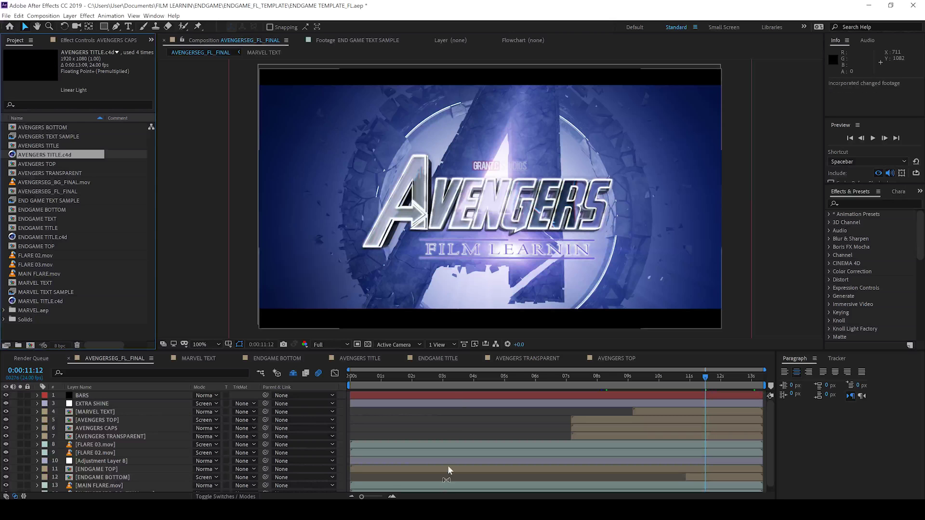
pyautogui.click(39, 239)
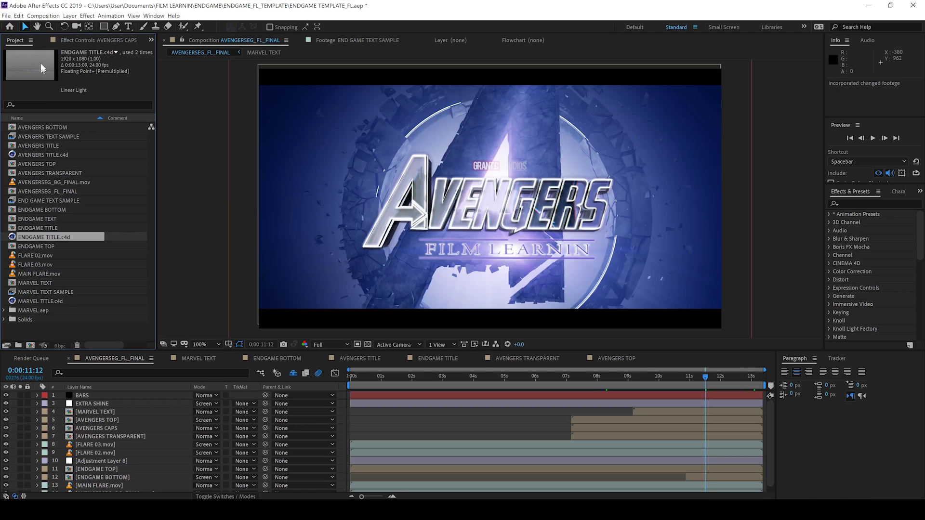
pyautogui.click(20, 17)
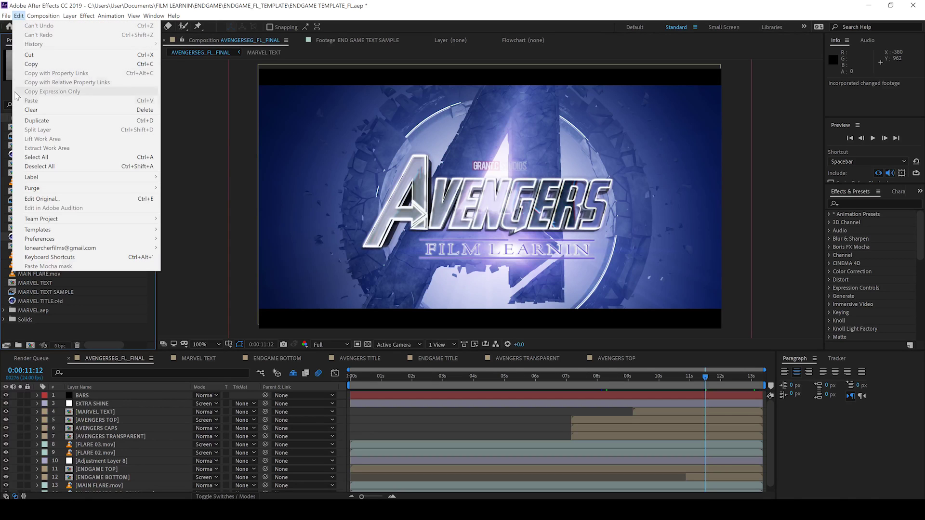
# Step: Open ENDGAME TITLE.c4d in Cinema 4D and change its MoText from FILM LEARNIN to ENDGAME
pyautogui.click(42, 199)
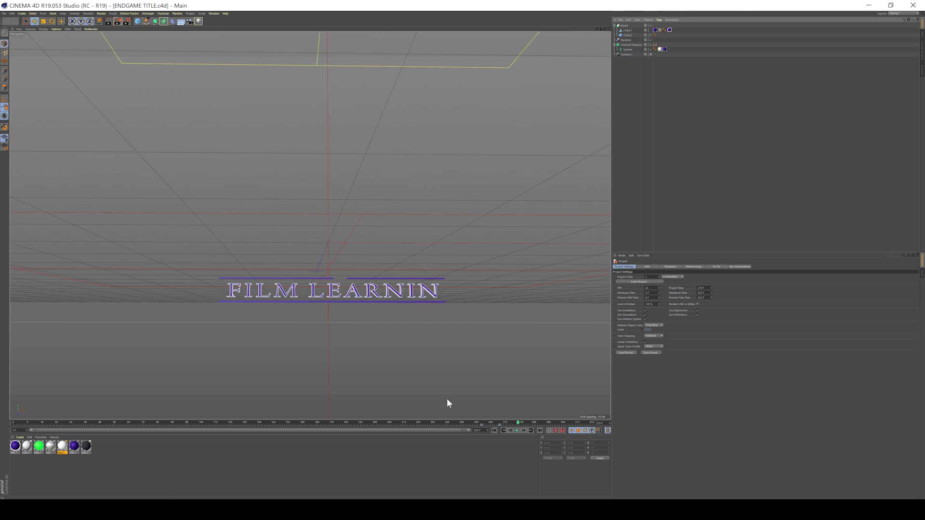
pyautogui.click(624, 49)
pyautogui.moveTo(660, 288); pyautogui.dragTo(607, 287)
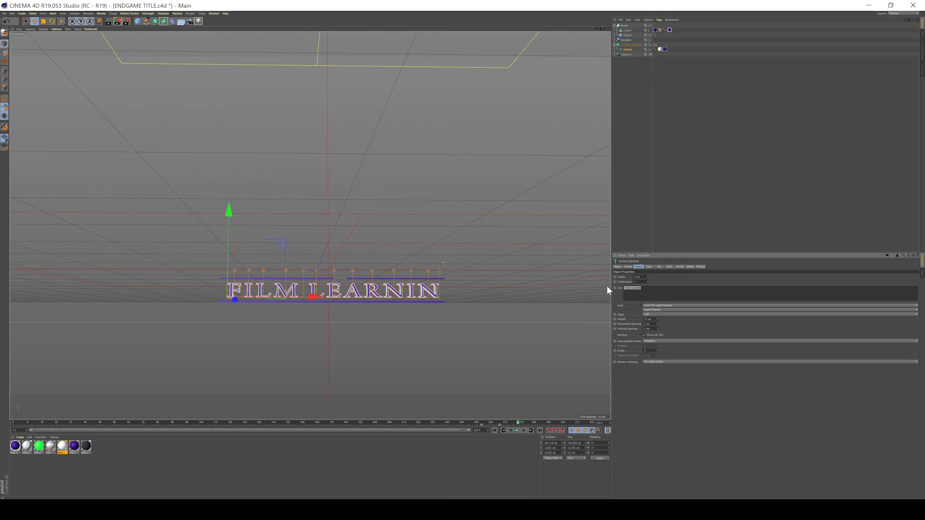
pyautogui.write('END')
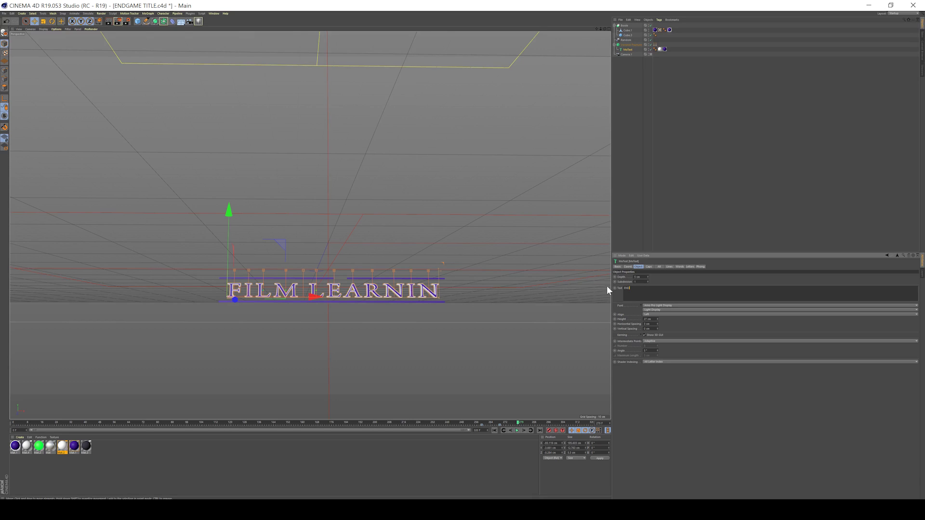
pyautogui.write('GAME')
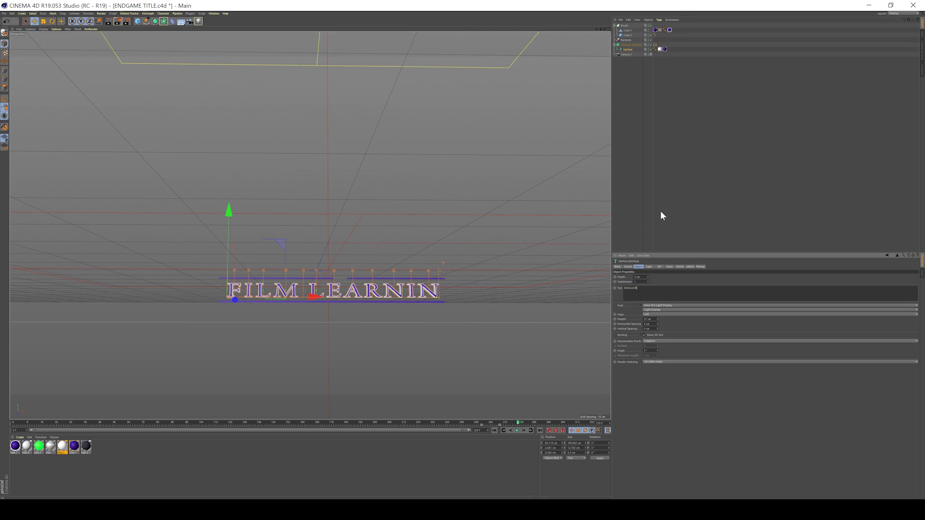
pyautogui.click(660, 211)
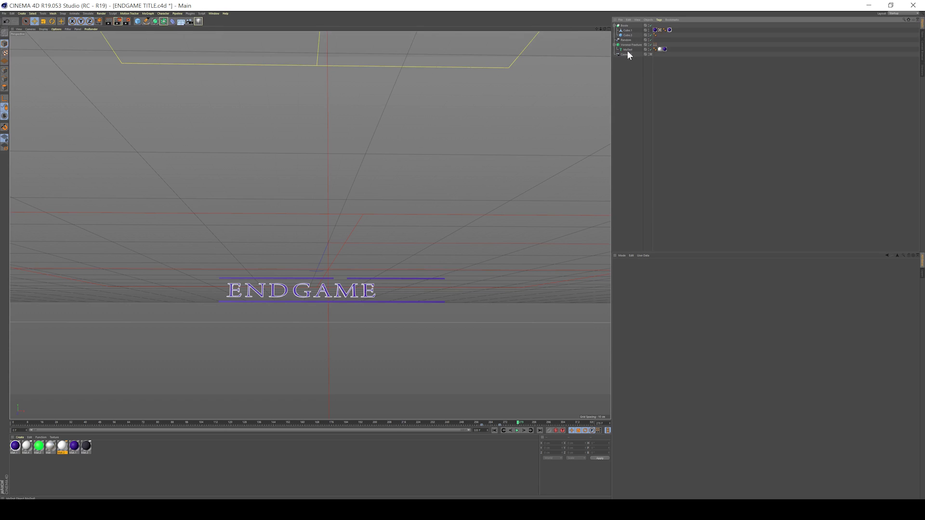
pyautogui.click(626, 50)
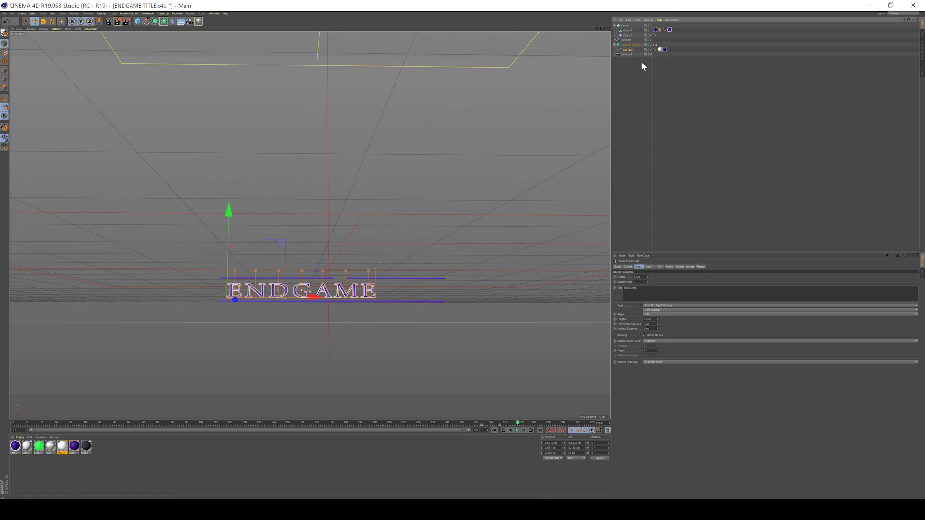
pyautogui.click(636, 45)
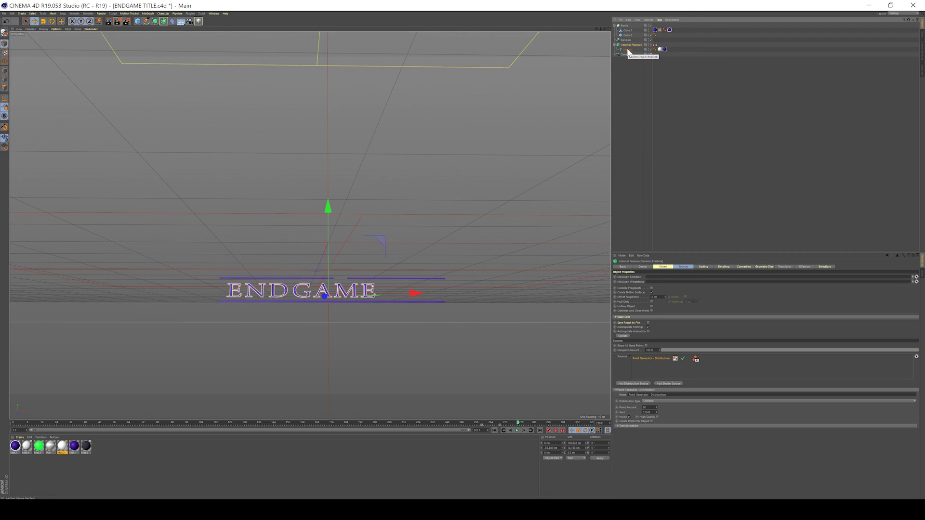
pyautogui.click(628, 50)
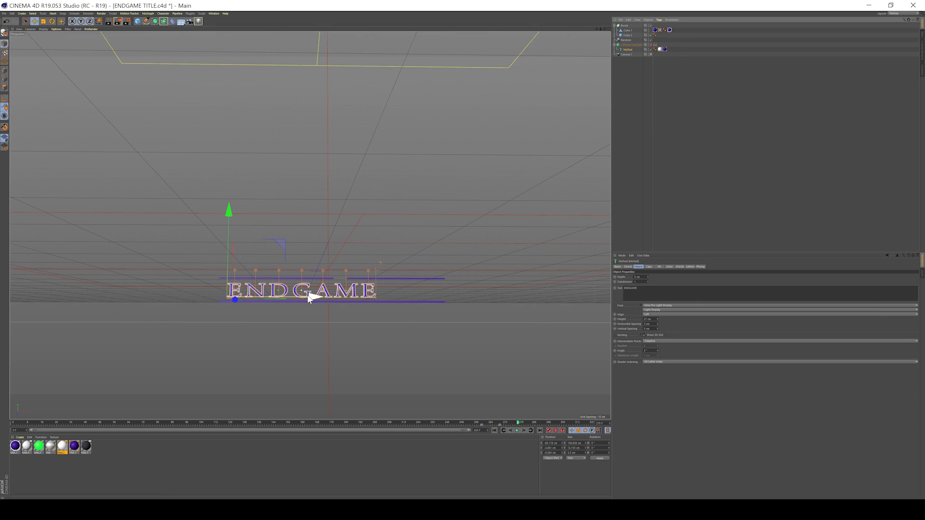
# Step: Widen the ENDGAME horizontal letter spacing to 7 cm and shift the word back to centre
pyautogui.moveTo(310, 297); pyautogui.dragTo(343, 299)
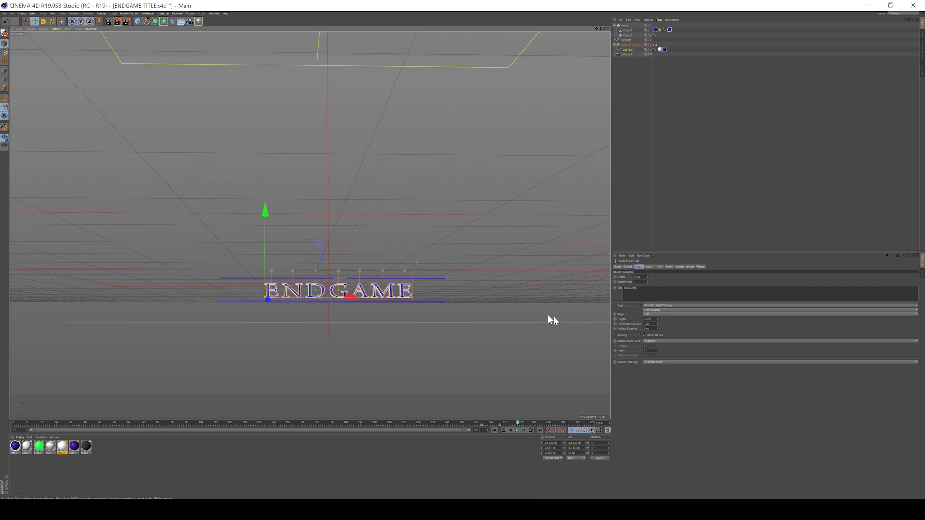
pyautogui.click(653, 324)
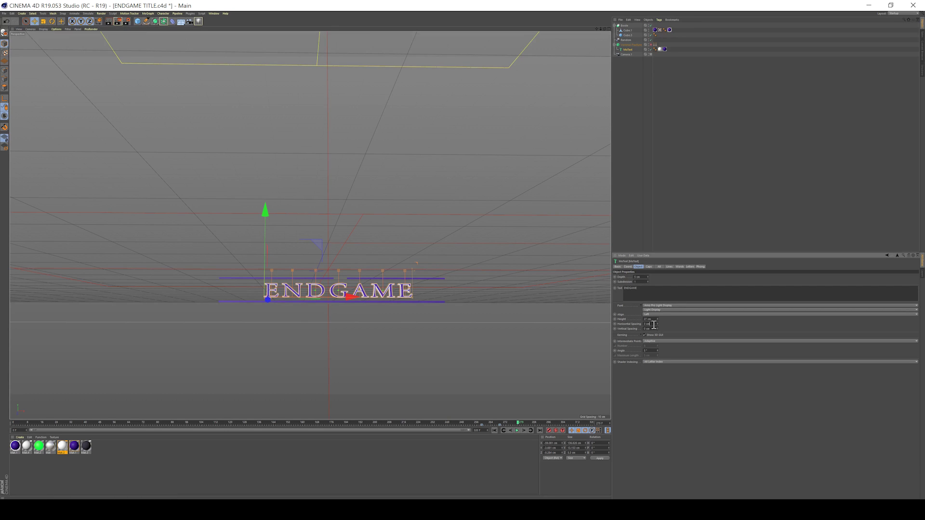
pyautogui.write('6')
pyautogui.press('Return')
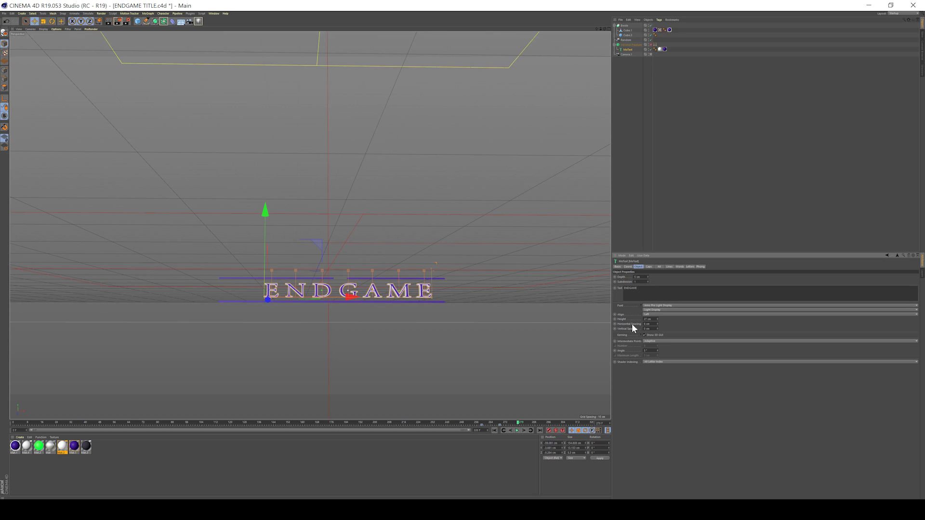
pyautogui.click(657, 322)
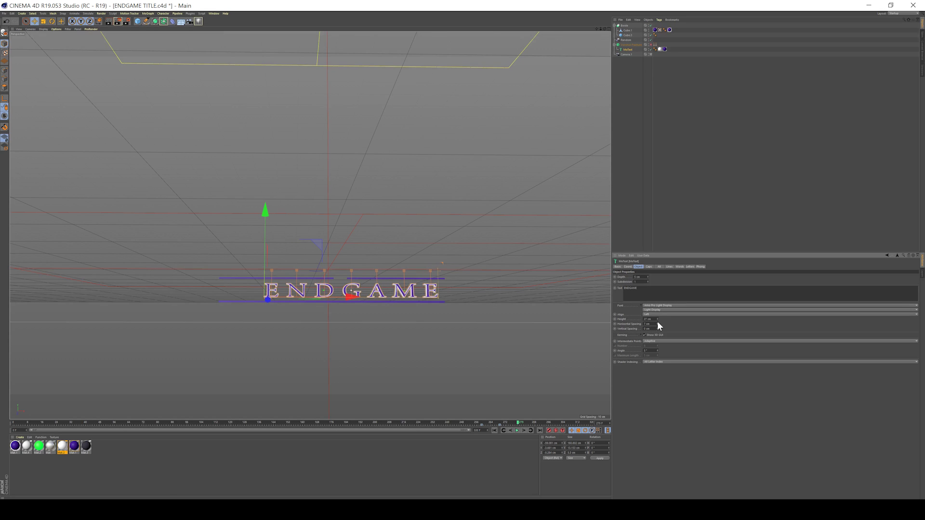
pyautogui.moveTo(349, 299); pyautogui.dragTo(337, 298)
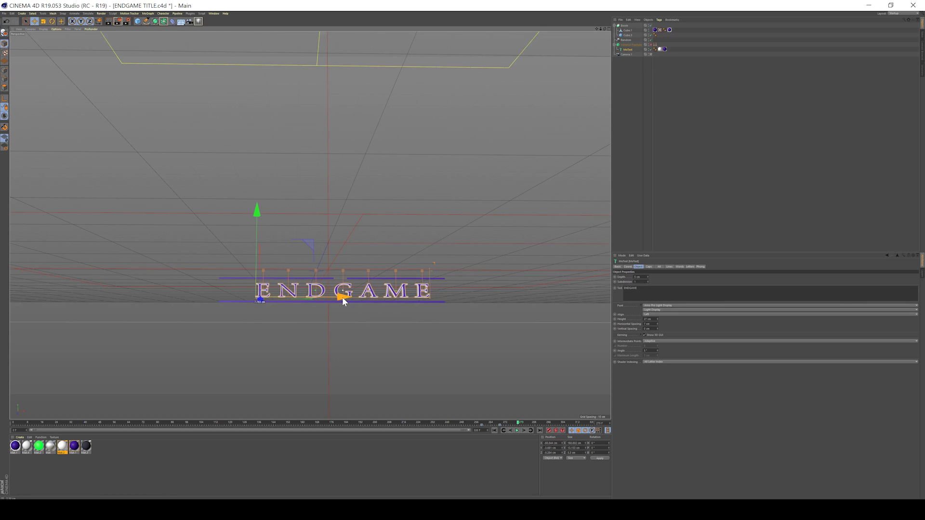
pyautogui.click(651, 44)
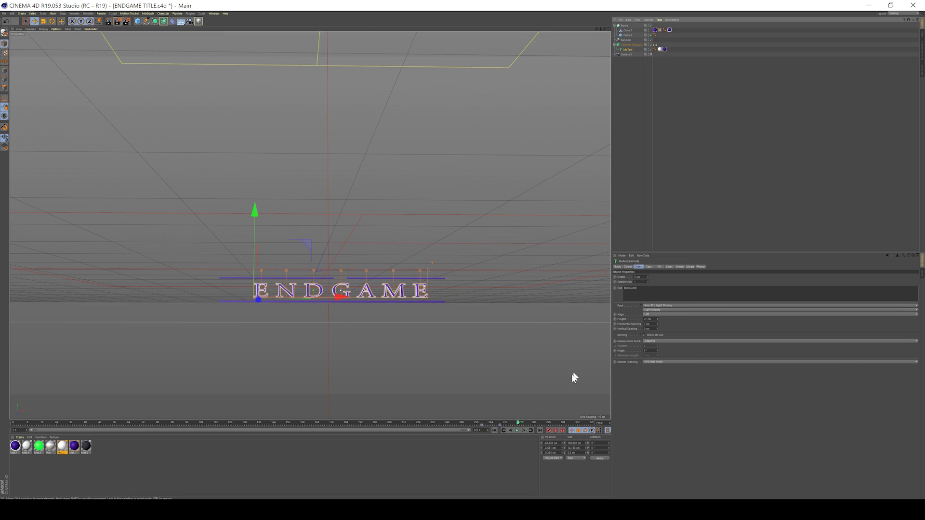
# Step: Play and pause the ENDGAME fracture animation to check it
pyautogui.click(517, 430)
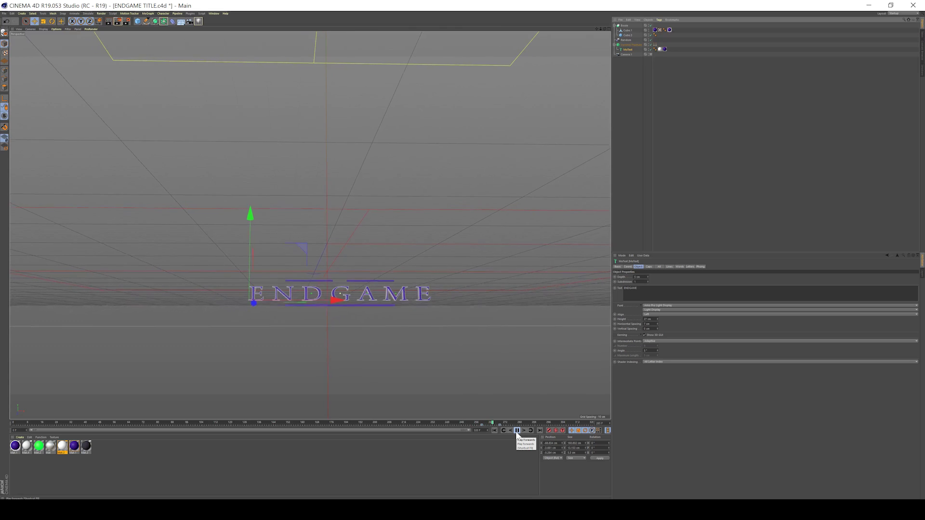
pyautogui.click(517, 432)
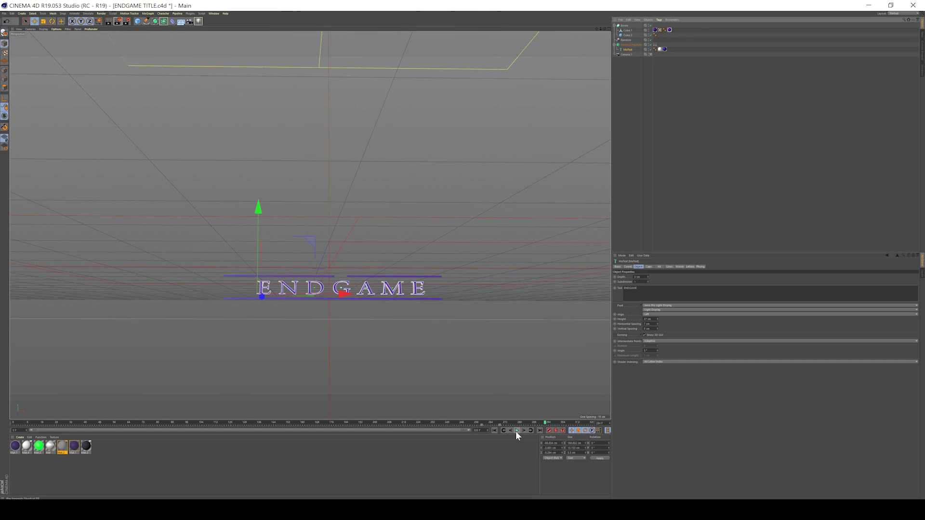
pyautogui.click(4, 14)
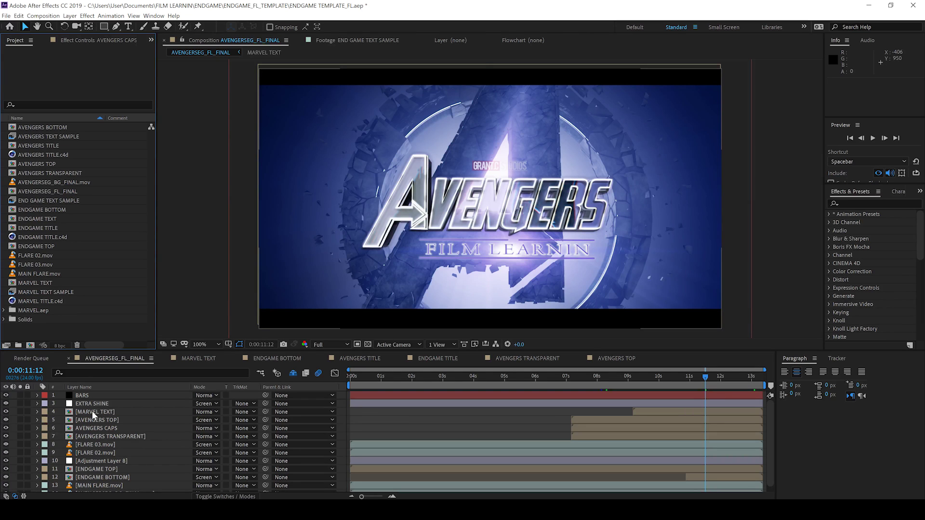
# Step: In the MARVEL TEXT precomp, hide the GRANT.C STUDIOS text and show the MARVEL TITLE.c4d layer
pyautogui.doubleClick(95, 413)
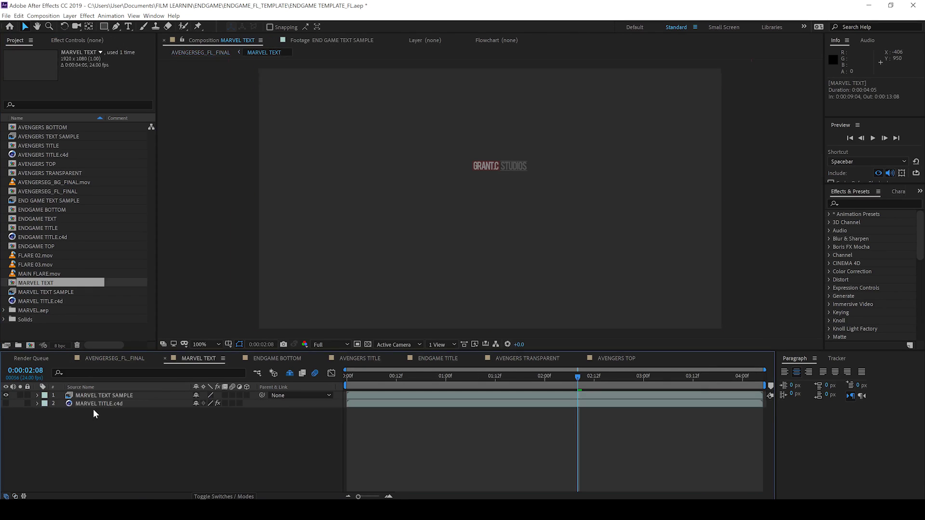
pyautogui.click(6, 395)
pyautogui.click(6, 403)
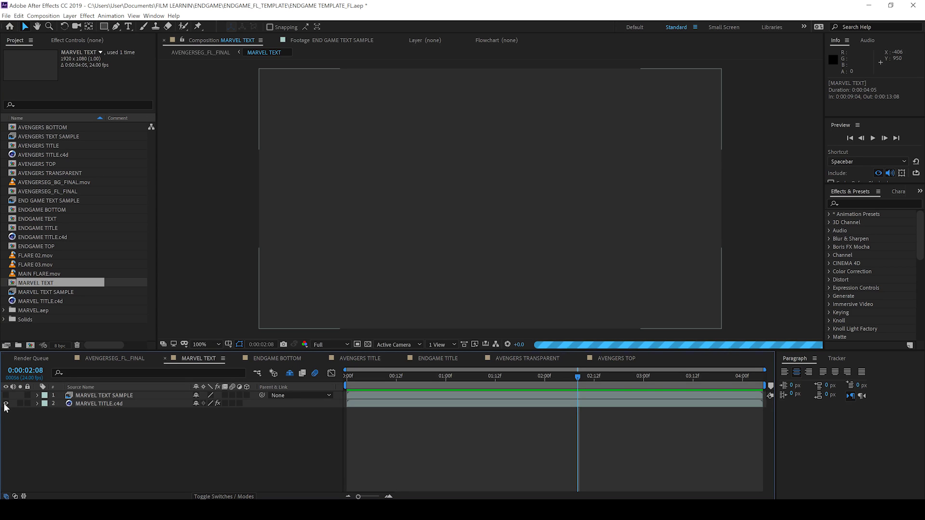
# Step: Set the MARVEL TITLE.c4d layer's Cineware renderer to Standard (Final)
pyautogui.click(98, 404)
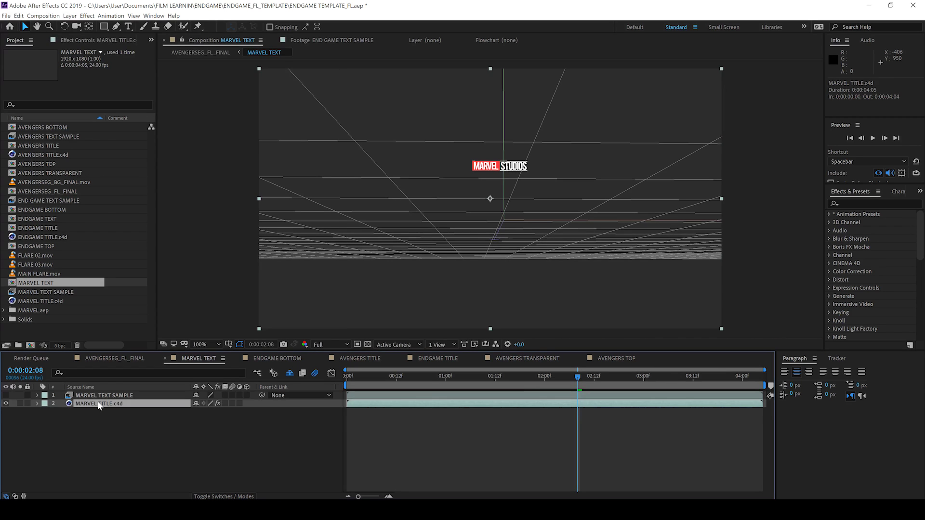
pyautogui.click(83, 40)
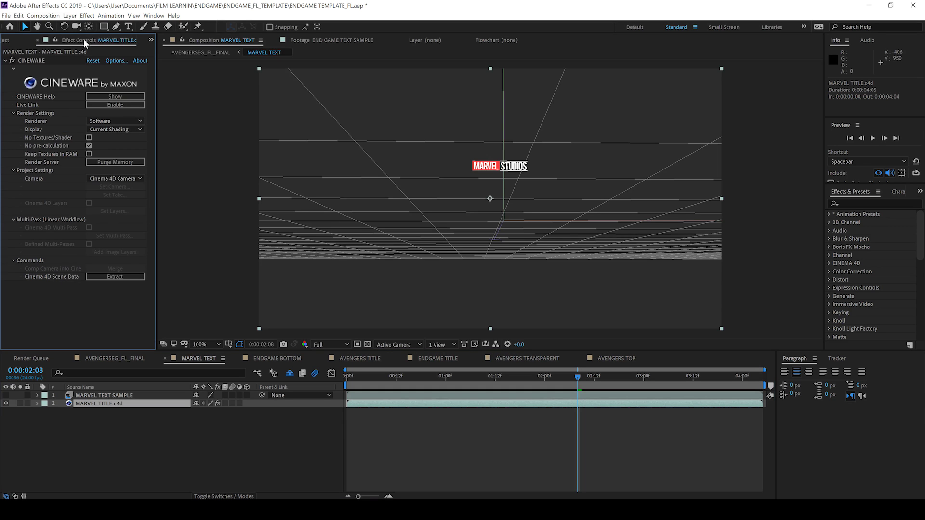
pyautogui.click(138, 121)
pyautogui.click(111, 138)
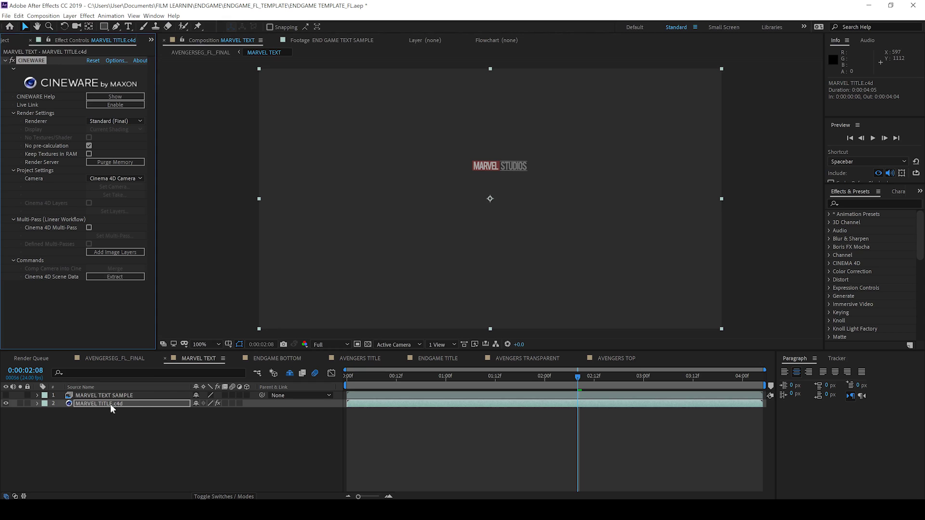
pyautogui.click(112, 405)
pyautogui.click(43, 15)
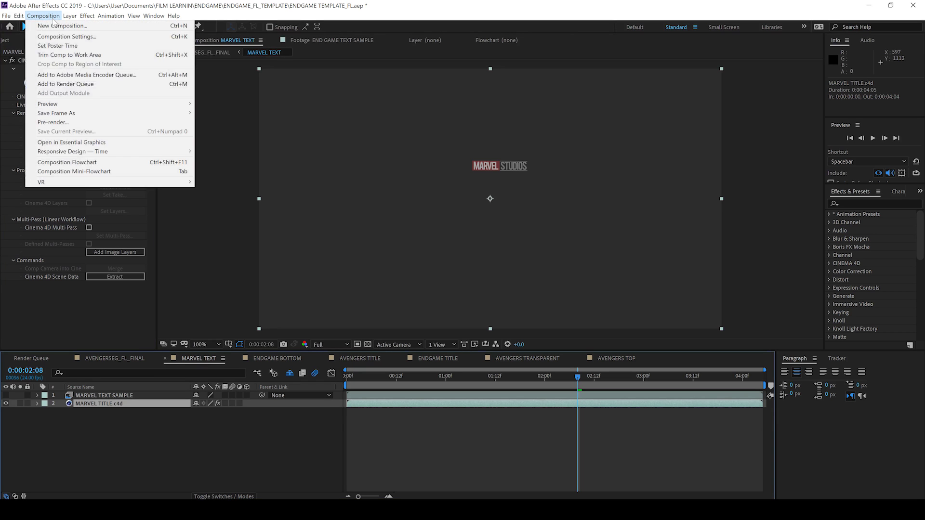
# Step: Render the MARVEL TEXT comp to a QuickTime movie with RGB + Alpha
pyautogui.click(65, 84)
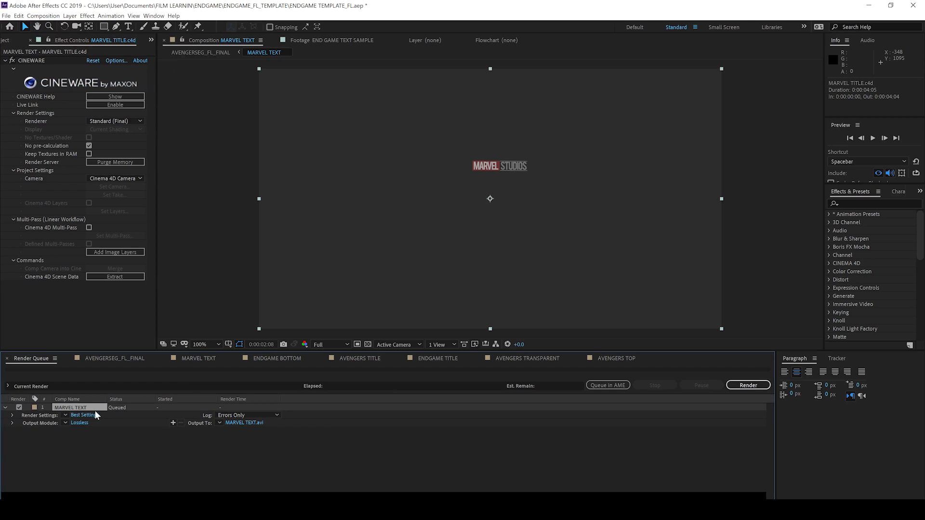
pyautogui.click(79, 423)
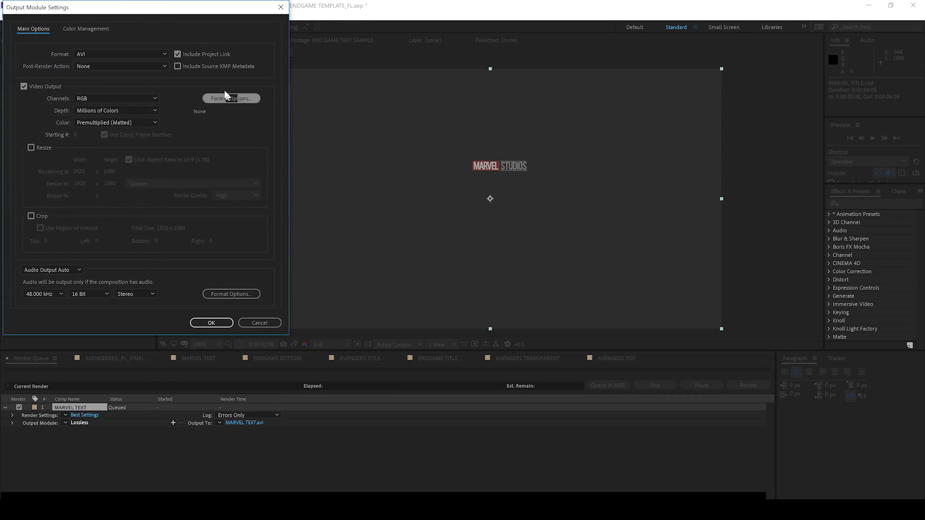
pyautogui.click(149, 52)
pyautogui.click(106, 158)
pyautogui.click(107, 98)
pyautogui.click(105, 129)
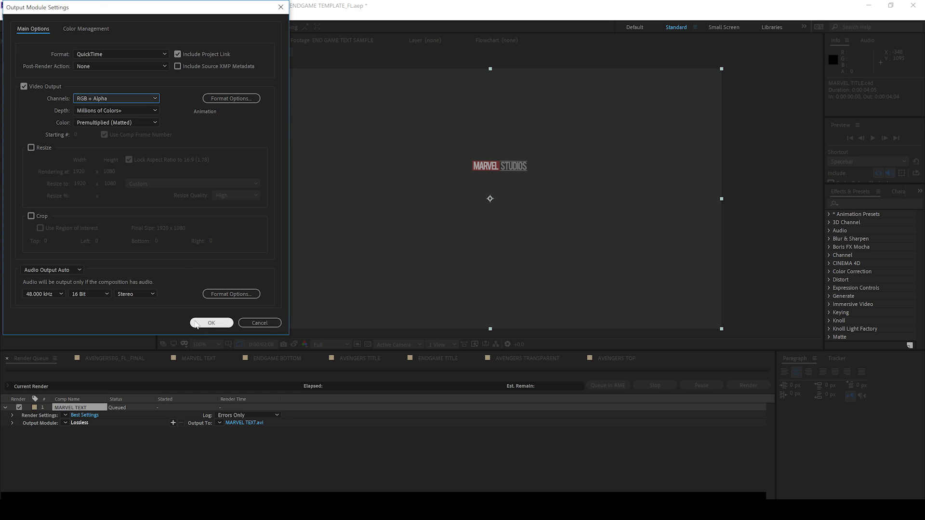
pyautogui.click(201, 323)
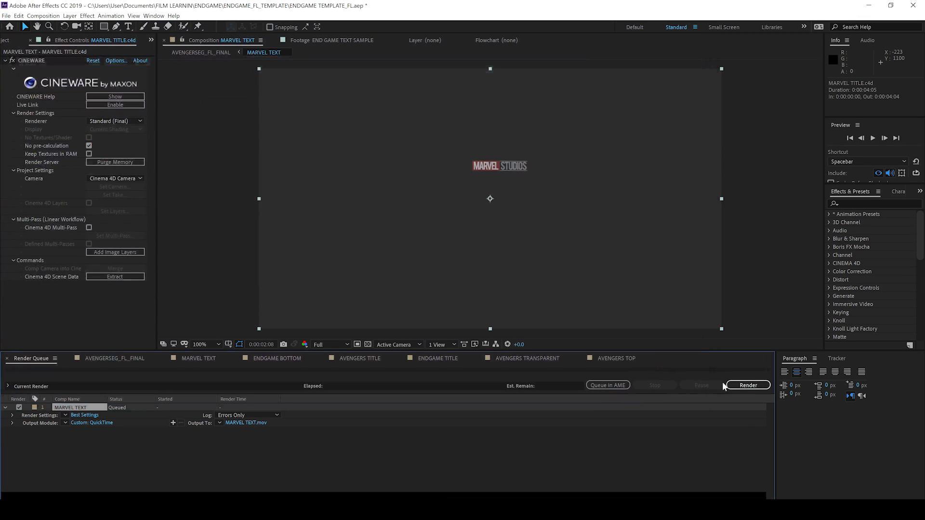
pyautogui.click(743, 386)
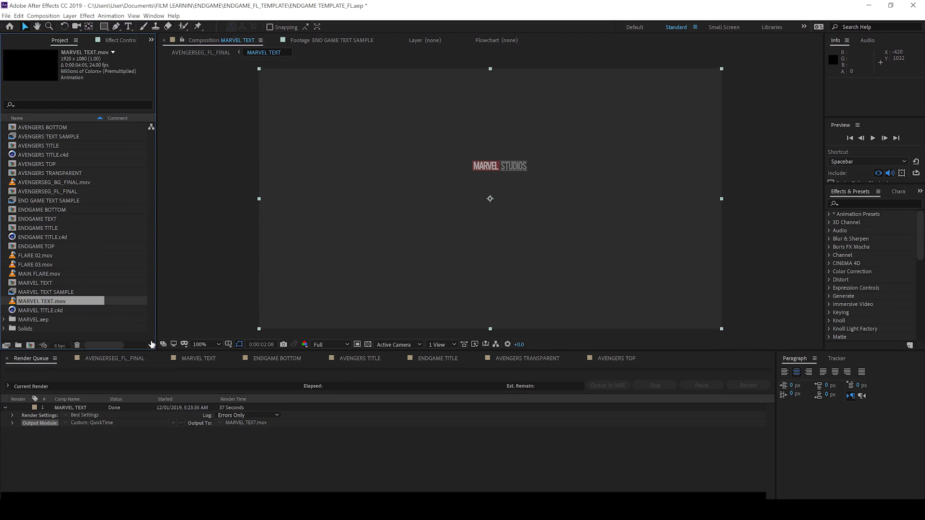
# Step: Place MARVEL TEXT.mov in the MARVEL TEXT comp and hide the MARVEL TITLE.c4d layer
pyautogui.click(193, 359)
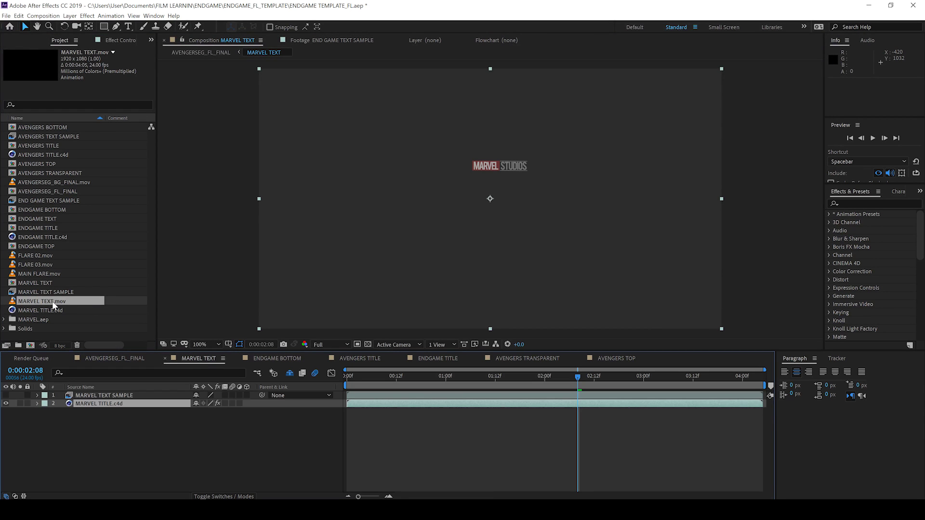
pyautogui.moveTo(52, 301); pyautogui.dragTo(96, 400)
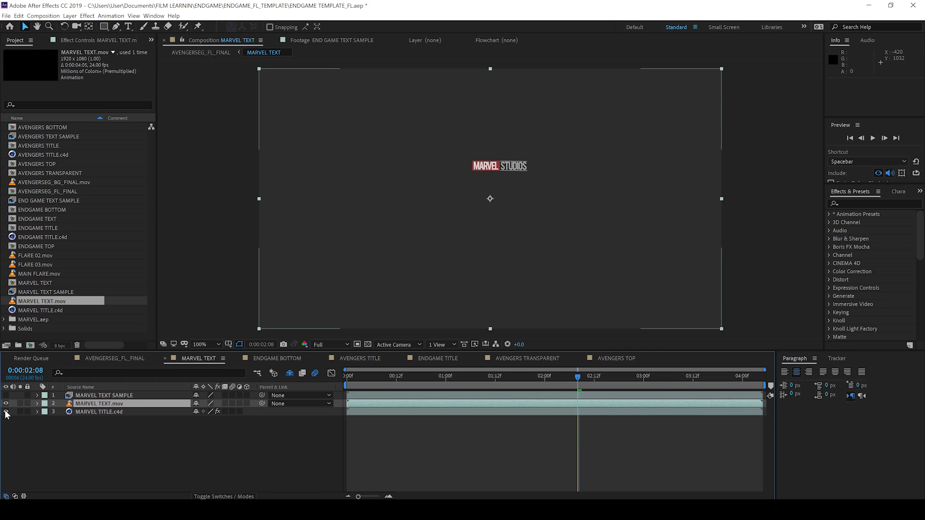
pyautogui.click(6, 412)
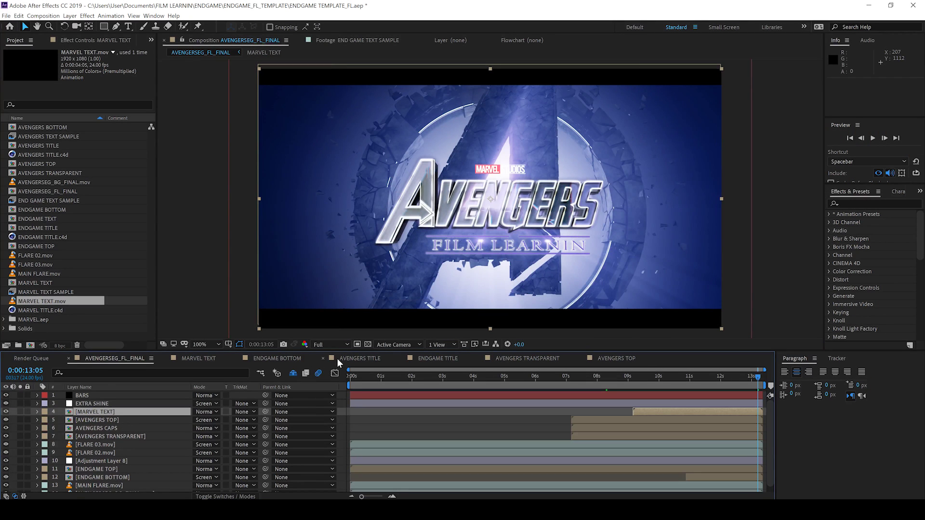
# Step: Set the AVENGERS TITLE.c4d layer's Cineware renderer to Standard (Final)
pyautogui.click(339, 359)
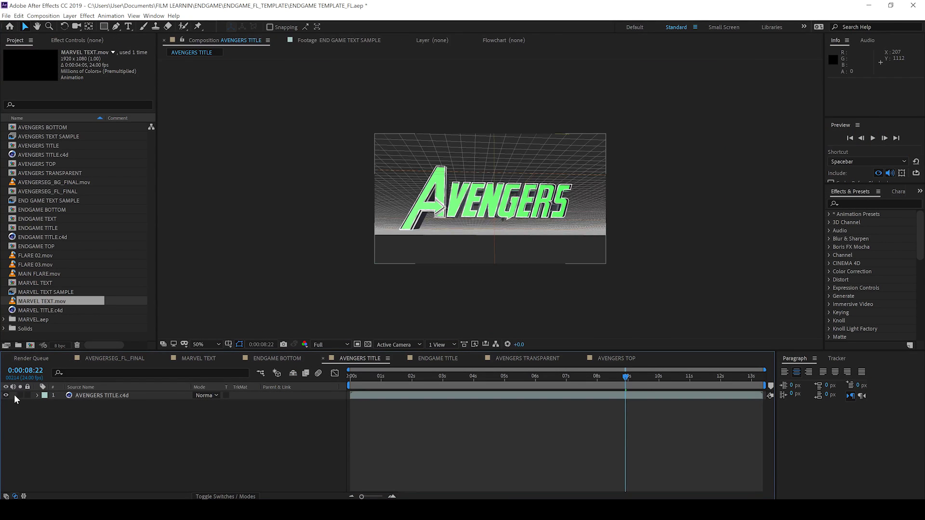
pyautogui.click(85, 396)
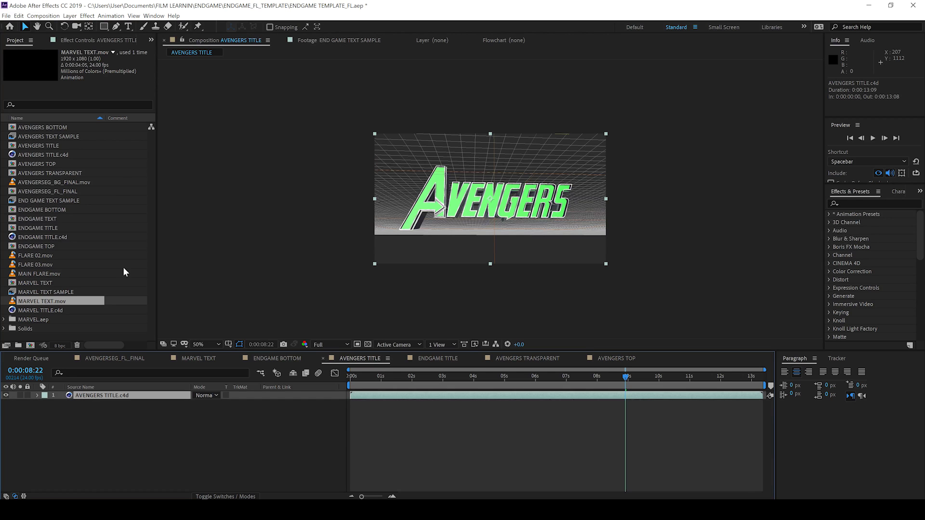
pyautogui.click(104, 40)
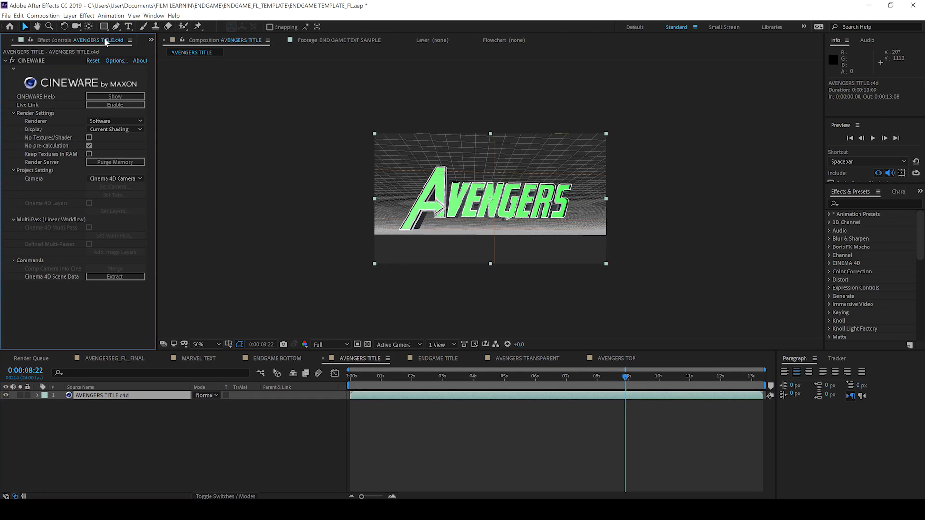
pyautogui.click(115, 121)
pyautogui.click(117, 131)
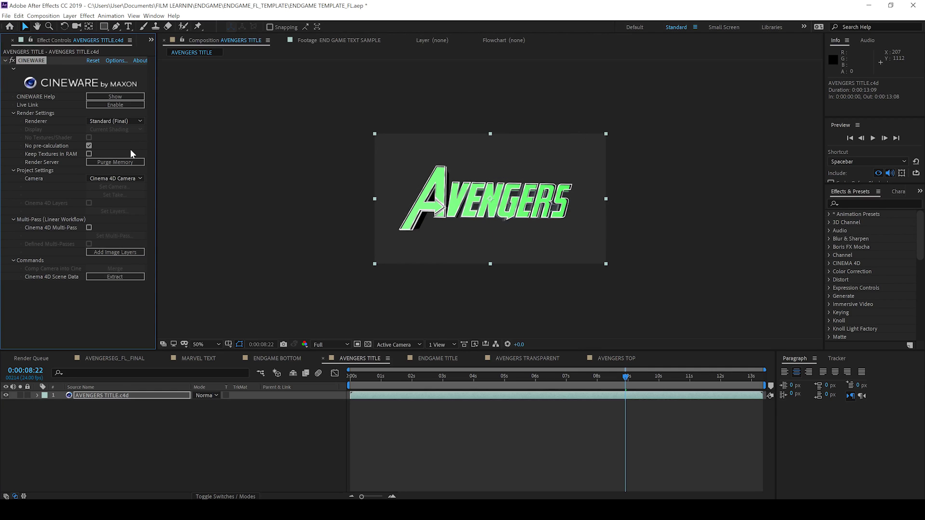
# Step: Queue the AVENGERS TITLE comp as a QuickTime movie with RGB + Alpha
pyautogui.click(43, 16)
pyautogui.click(65, 84)
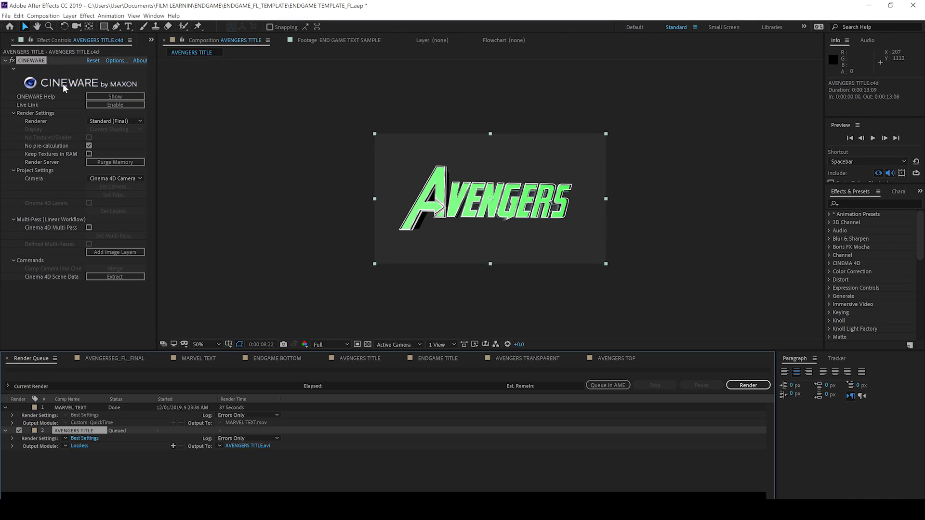
pyautogui.click(79, 447)
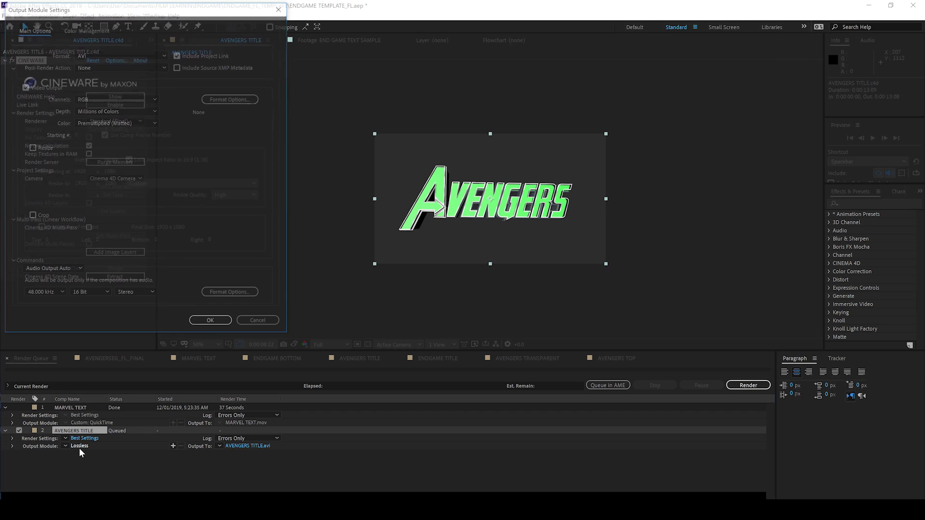
pyautogui.click(89, 54)
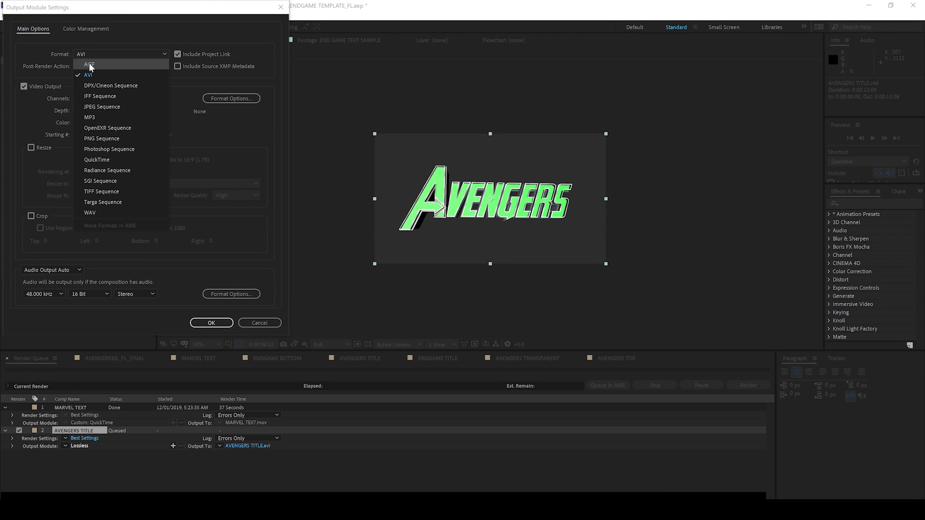
pyautogui.click(105, 155)
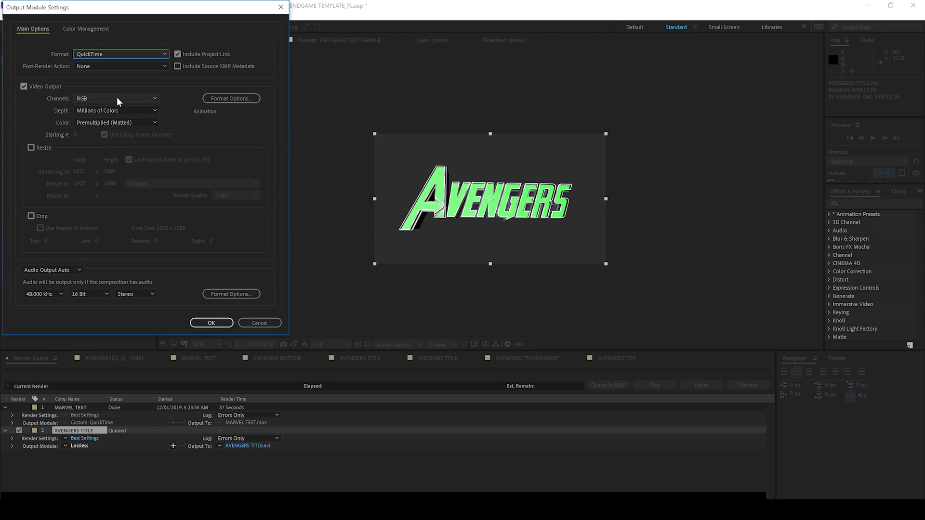
pyautogui.click(115, 98)
pyautogui.click(111, 125)
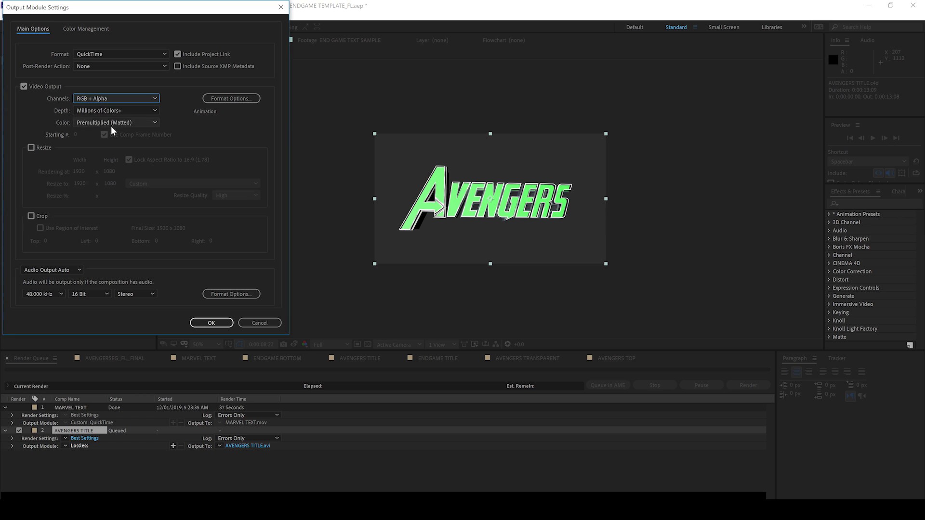
pyautogui.click(211, 323)
pyautogui.click(114, 359)
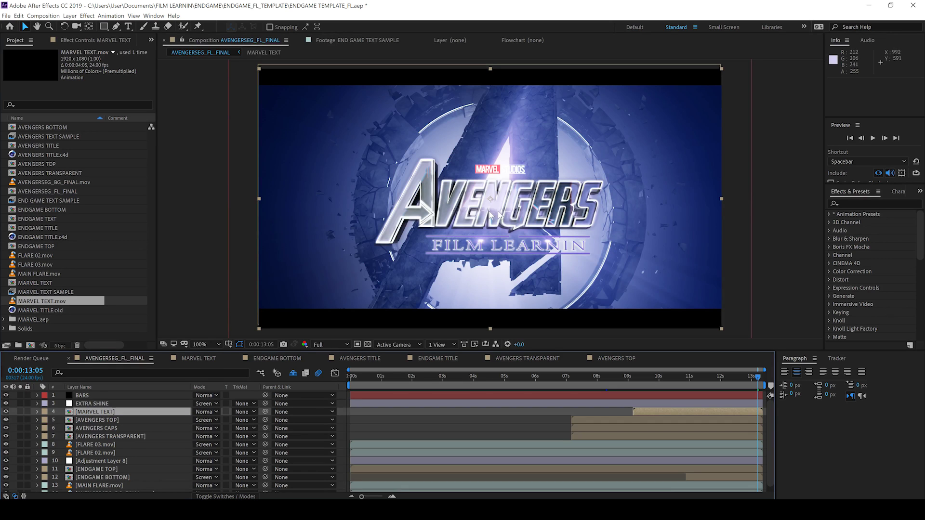
# Step: Open the ENDGAME TITLE comp and move the playhead to around 11s where the title shows
pyautogui.click(440, 359)
pyautogui.click(710, 377)
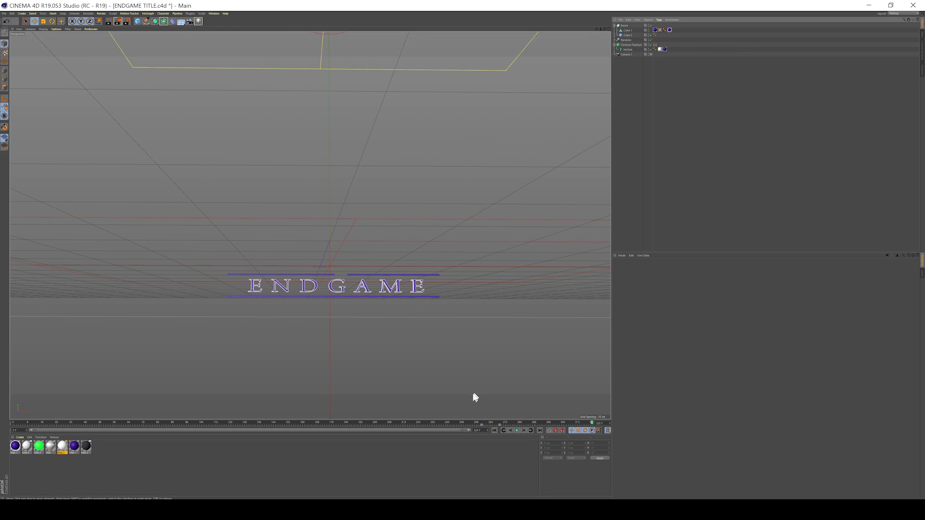
# Step: Review the render settings, then render the ENDGAME animation to the Picture Viewer, overwriting old files
pyautogui.click(505, 423)
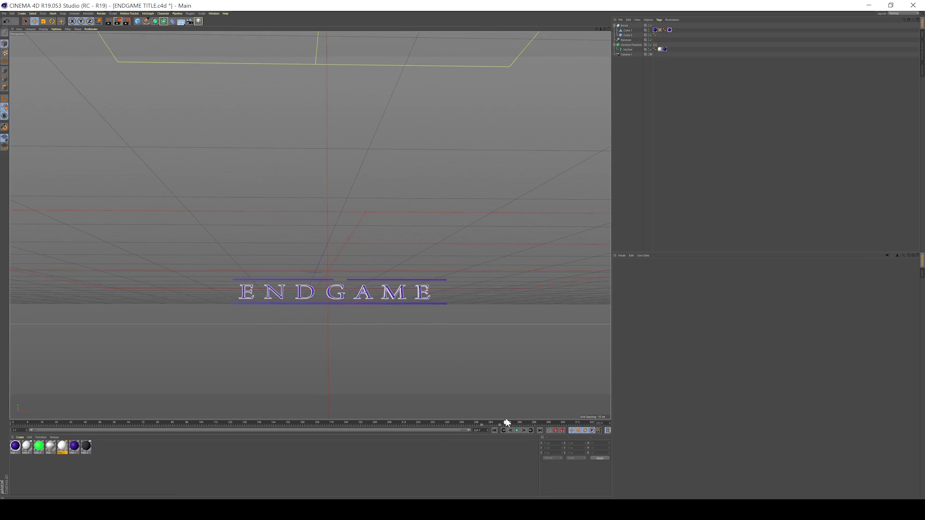
pyautogui.click(127, 21)
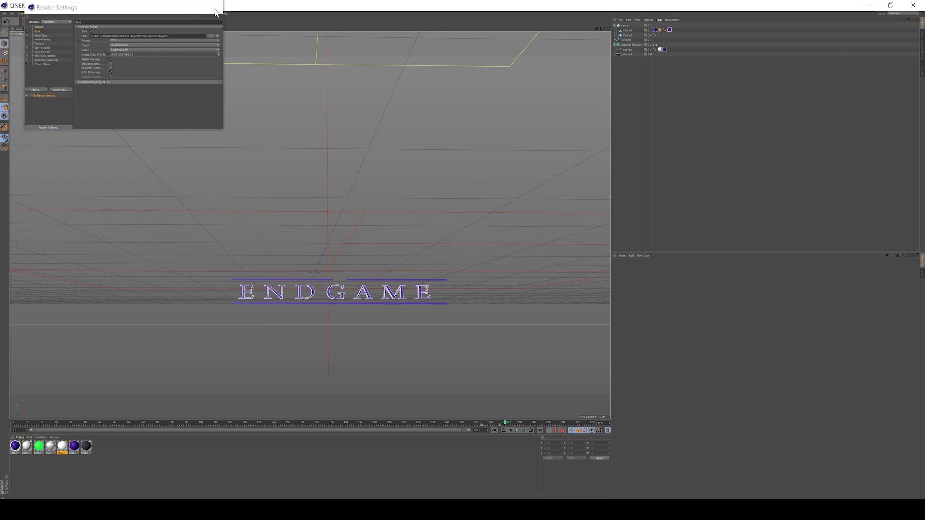
pyautogui.click(211, 7)
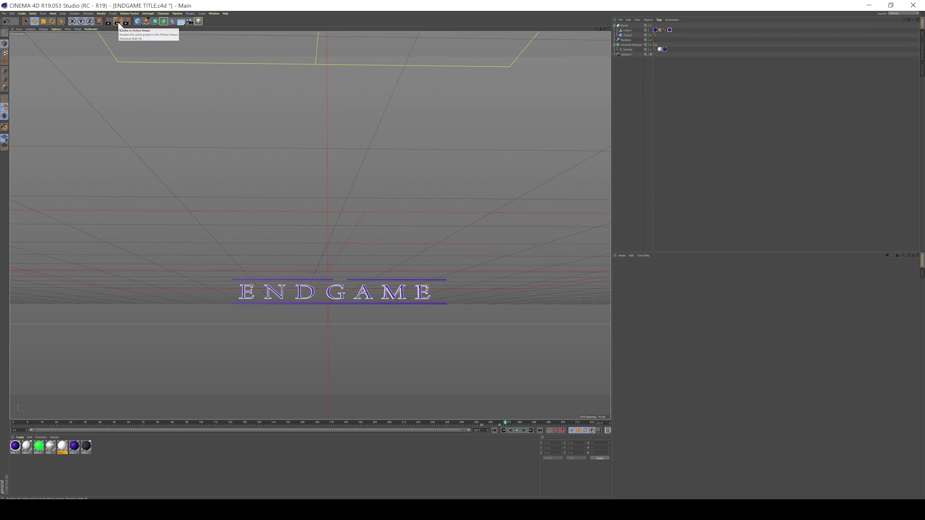
pyautogui.click(118, 23)
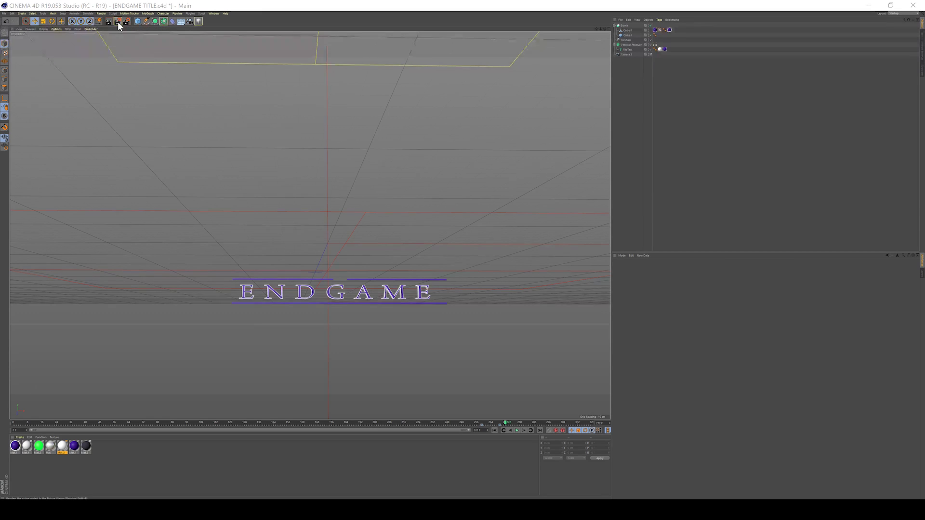
pyautogui.click(432, 294)
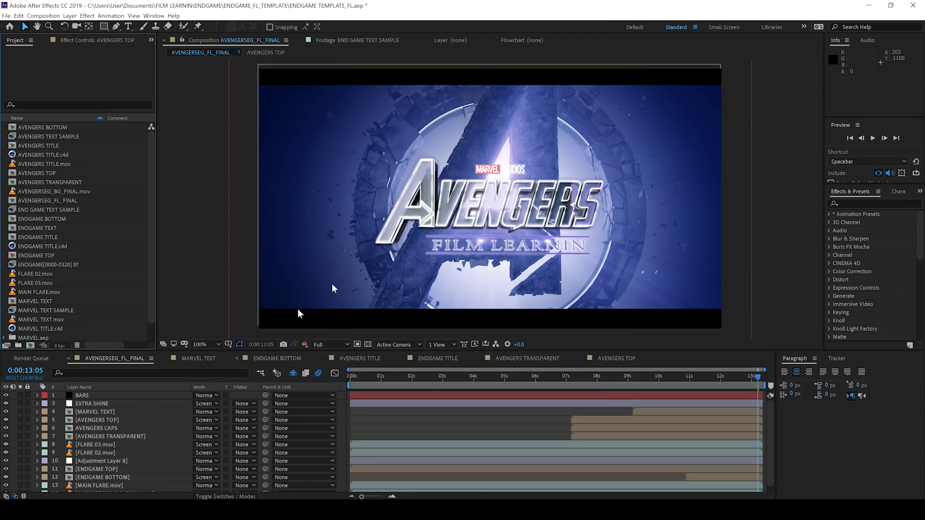
# Step: Replace the text sample in the AVENGERS TOP precomp with AVENGERS TITLE.mov
pyautogui.click(106, 419)
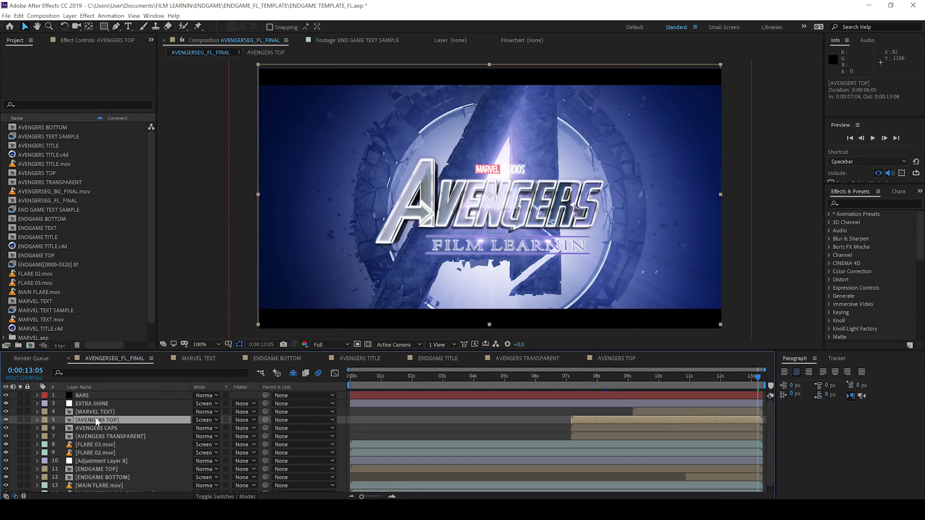
pyautogui.doubleClick(96, 419)
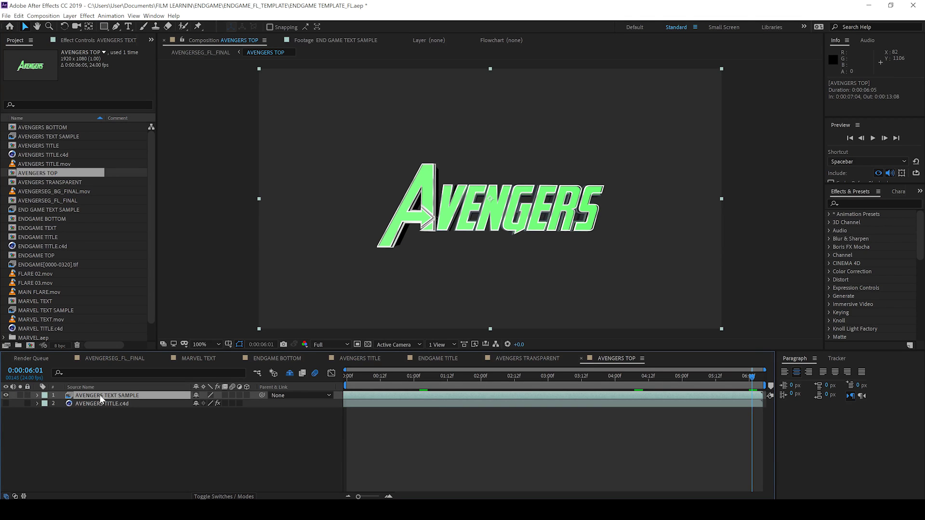
pyautogui.click(50, 165)
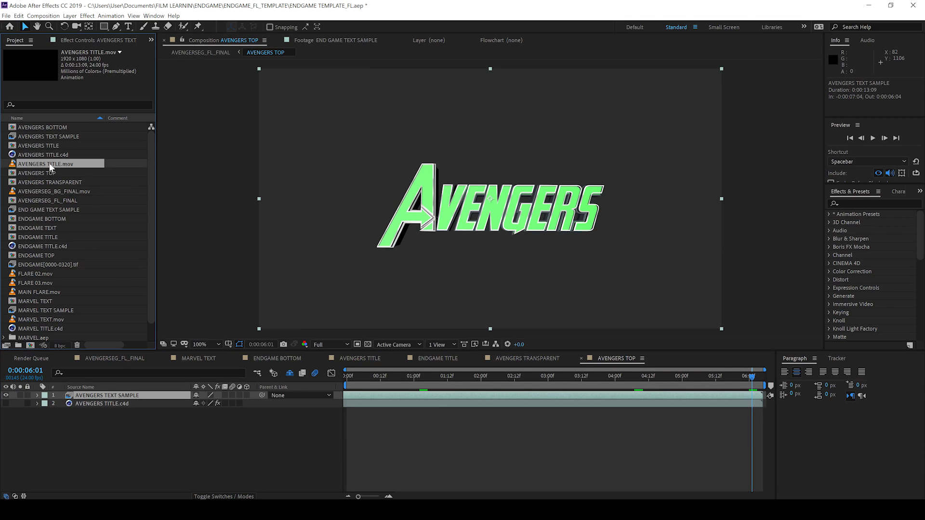
pyautogui.moveTo(50, 164); pyautogui.dragTo(105, 398)
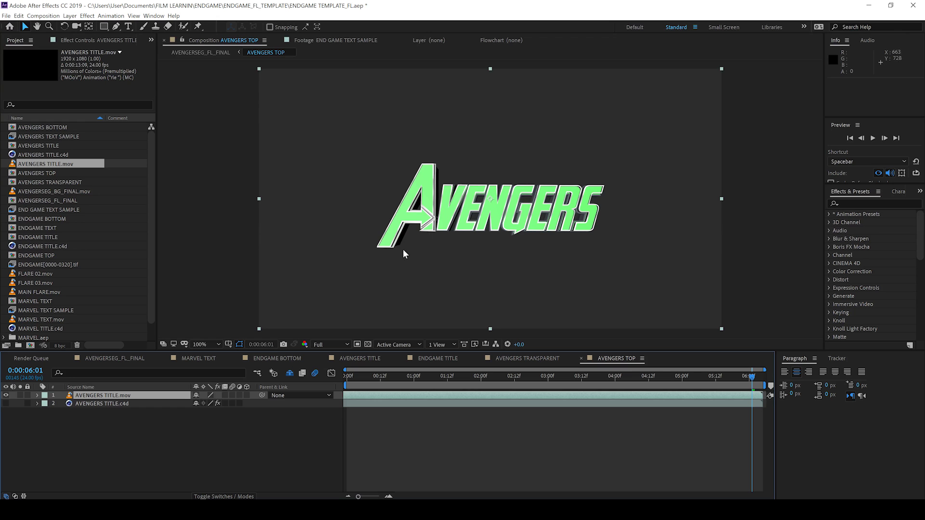
pyautogui.click(111, 360)
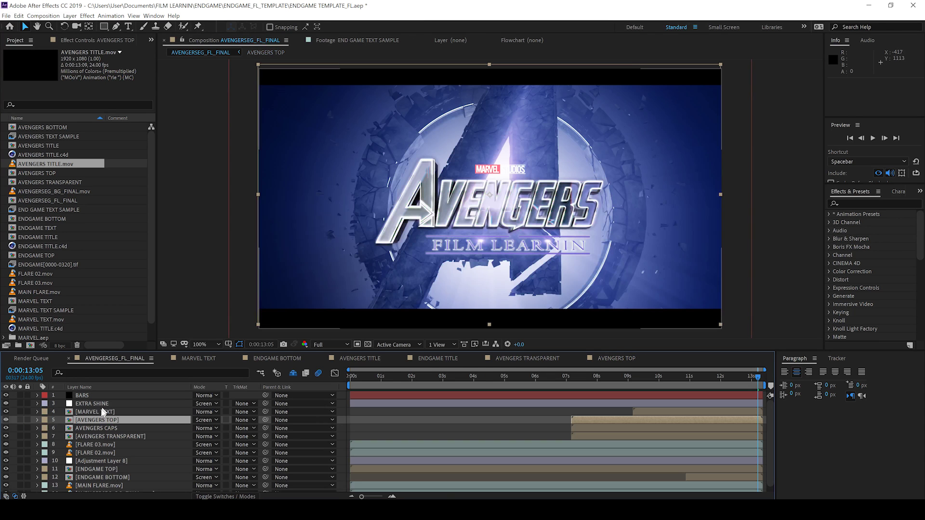
# Step: Replace AVENGERS TEXT SAMPLE in the AVENGERS CAPS precomp with AVENGERS TITLE.mov
pyautogui.click(100, 428)
pyautogui.doubleClick(99, 428)
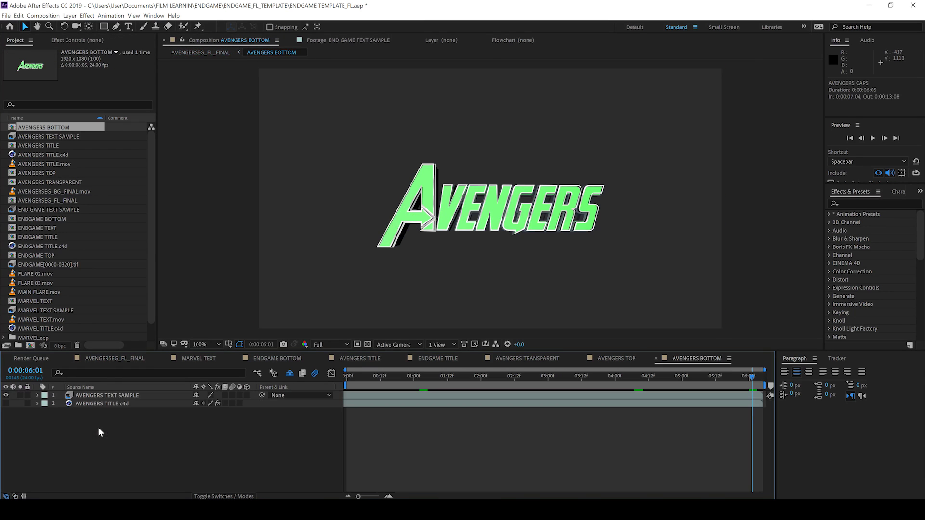
pyautogui.click(87, 396)
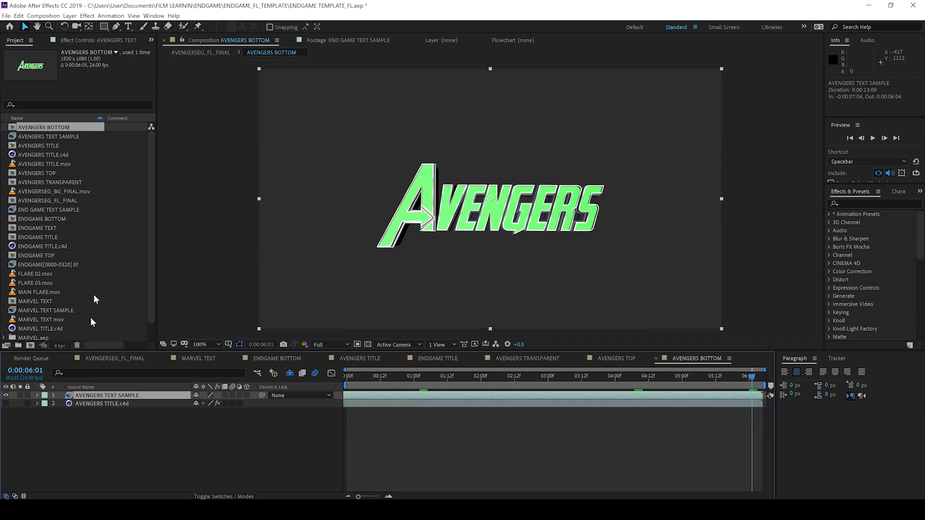
pyautogui.click(48, 164)
pyautogui.moveTo(48, 164); pyautogui.dragTo(115, 396)
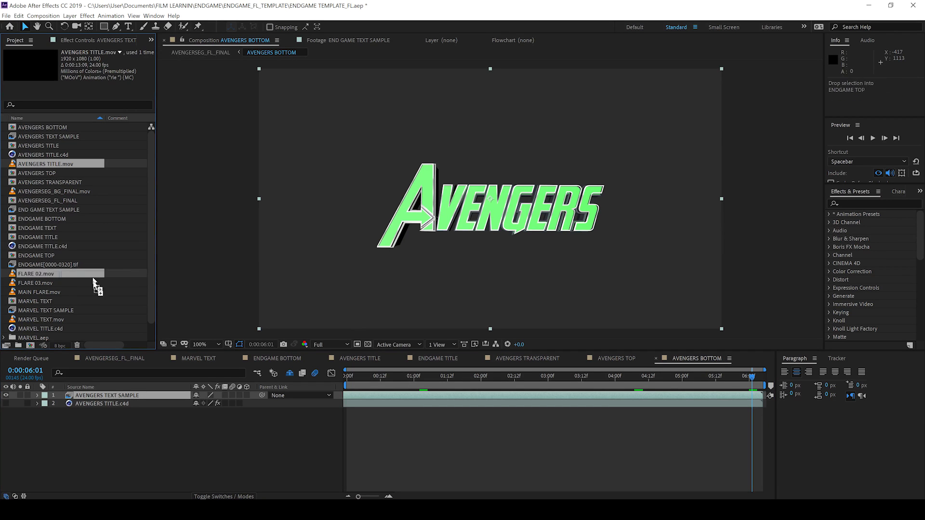
pyautogui.click(118, 355)
# Step: Replace AVENGERS TEXT SAMPLE in the AVENGERS TRANSPARENT precomp with AVENGERS TITLE.mov
pyautogui.doubleClick(99, 436)
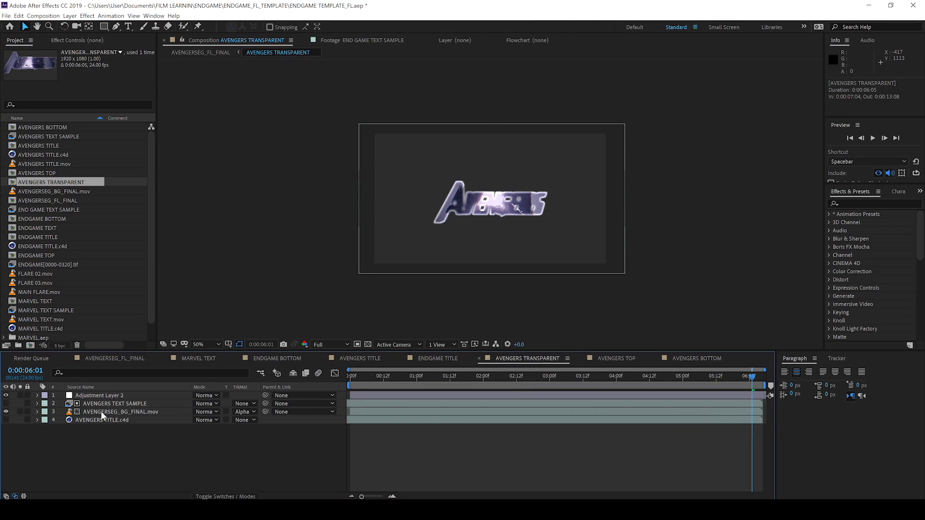
pyautogui.click(101, 411)
pyautogui.click(105, 403)
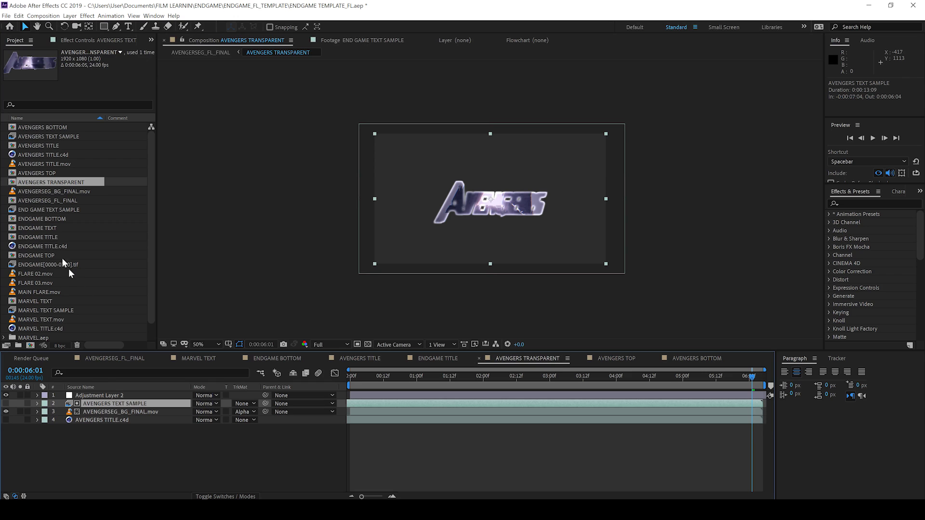
pyautogui.click(43, 165)
pyautogui.moveTo(43, 164); pyautogui.dragTo(107, 401)
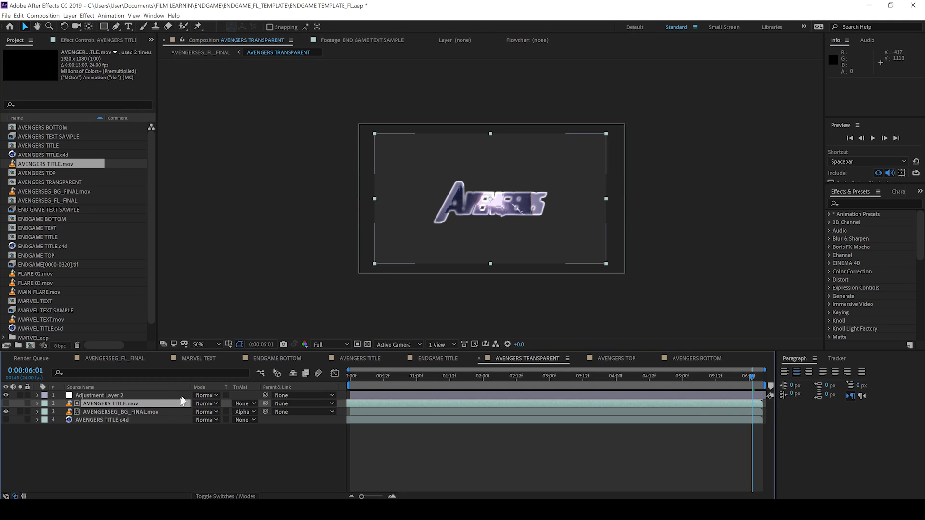
pyautogui.click(118, 357)
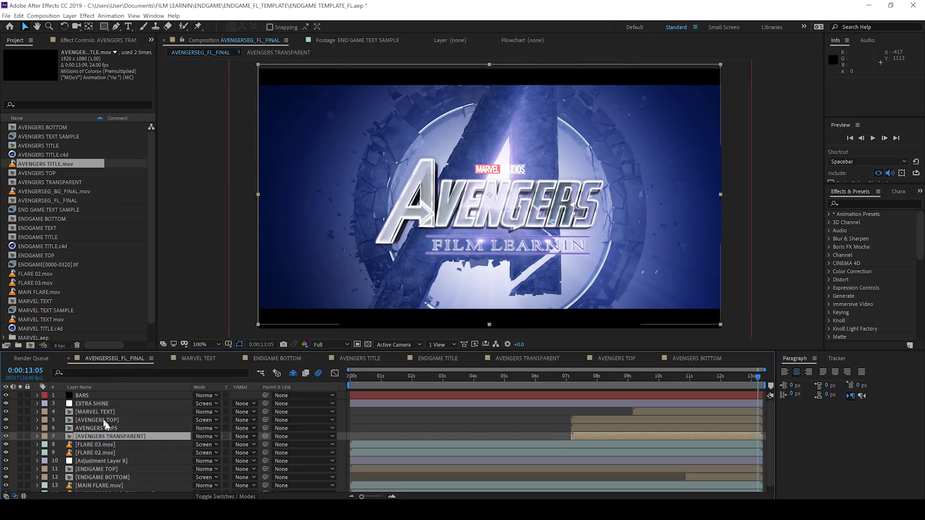
# Step: Replace END GAME TEXT SAMPLE in the ENDGAME TOP precomp with the ENDGAME image sequence
pyautogui.click(98, 468)
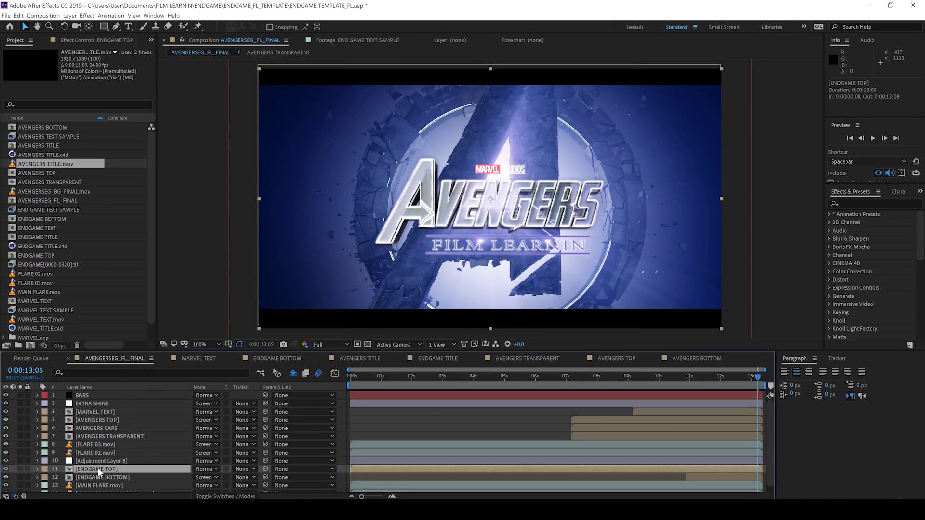
pyautogui.doubleClick(98, 468)
pyautogui.scroll(-2, 77, 289)
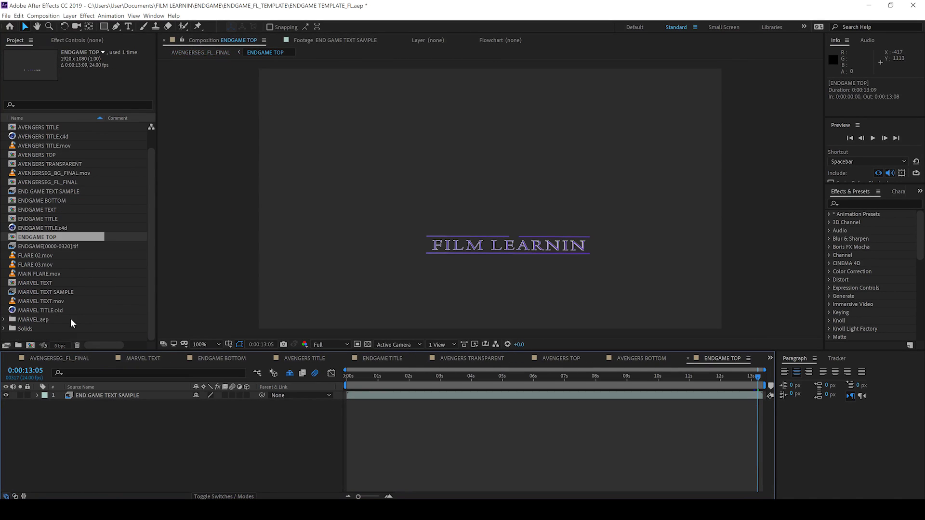
pyautogui.click(100, 398)
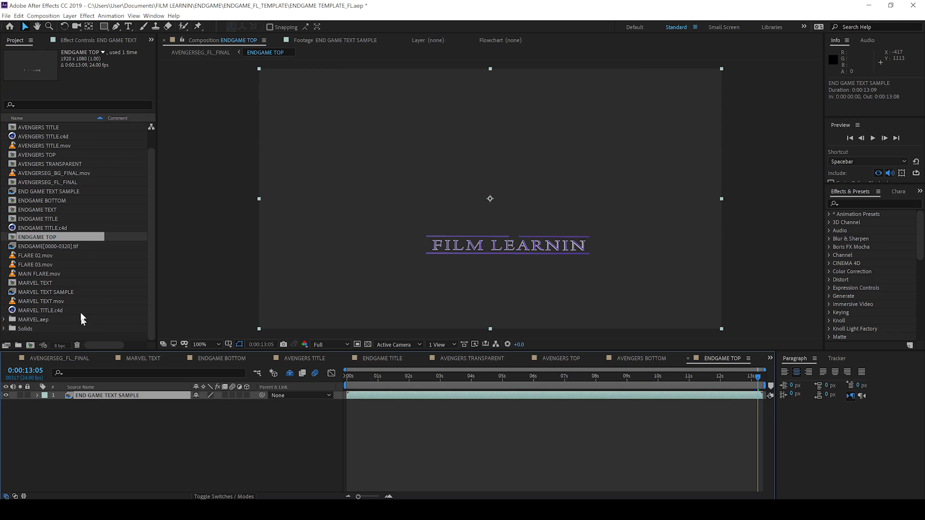
pyautogui.click(54, 246)
pyautogui.moveTo(54, 249); pyautogui.dragTo(90, 397)
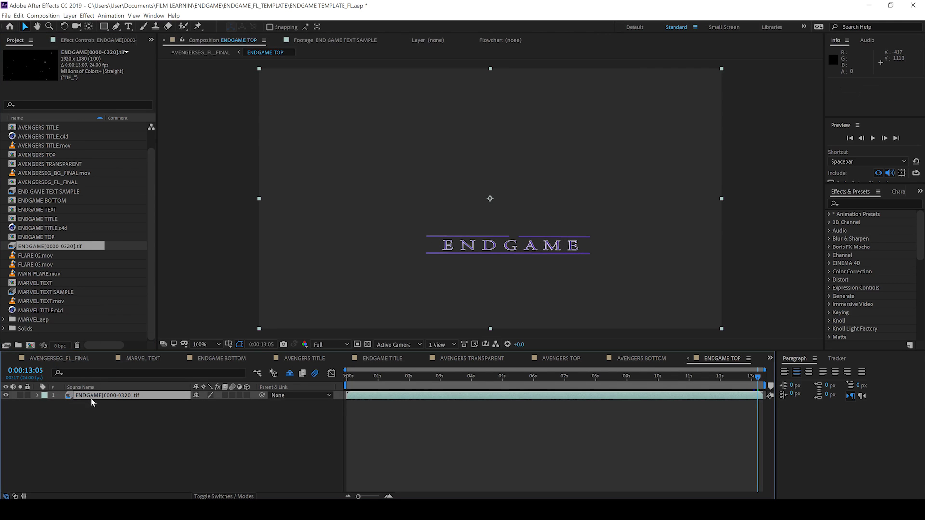
pyautogui.click(61, 355)
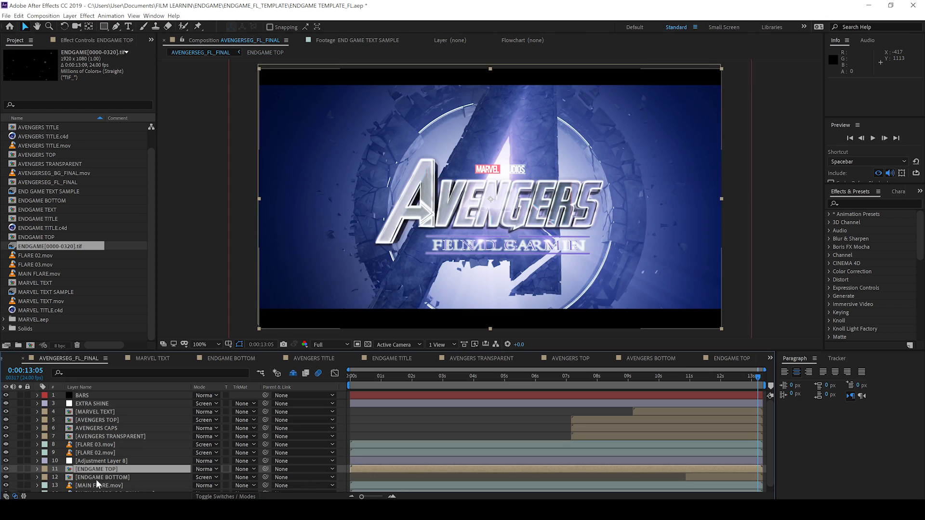
# Step: Replace END GAME TEXT SAMPLE in the ENDGAME BOTTOM precomp with the ENDGAME image sequence
pyautogui.click(93, 476)
pyautogui.doubleClick(93, 476)
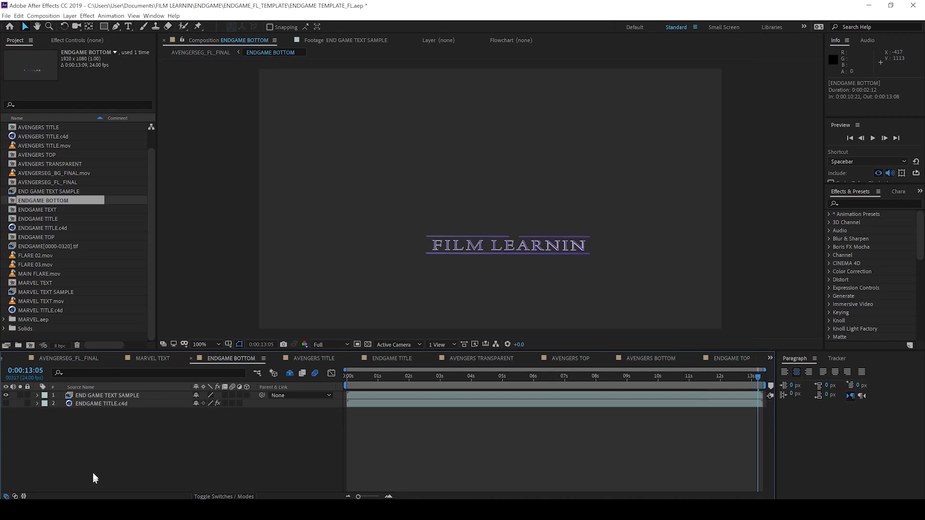
pyautogui.click(48, 246)
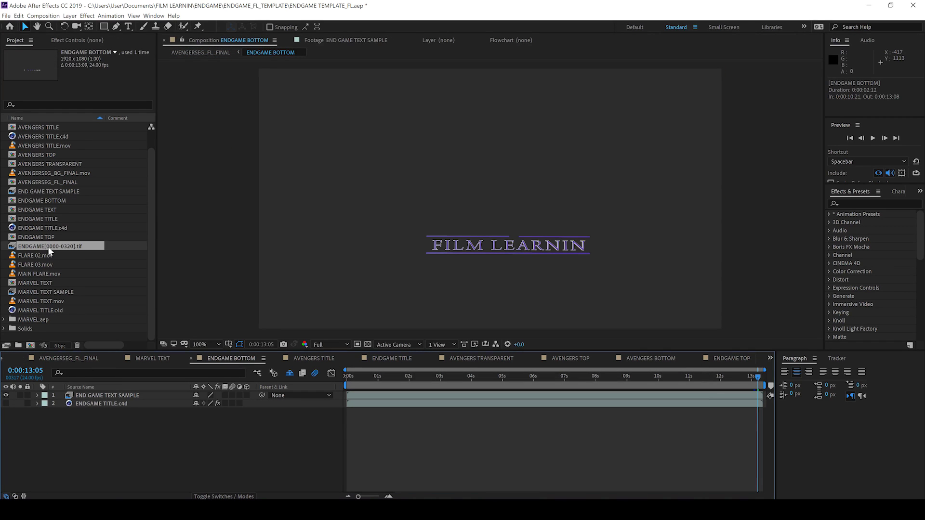
pyautogui.click(88, 394)
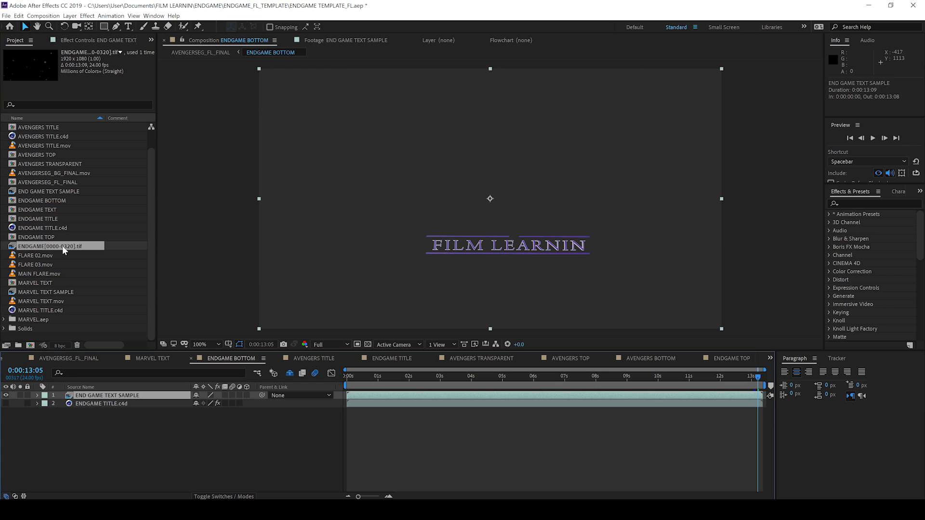
pyautogui.moveTo(62, 246); pyautogui.dragTo(106, 398)
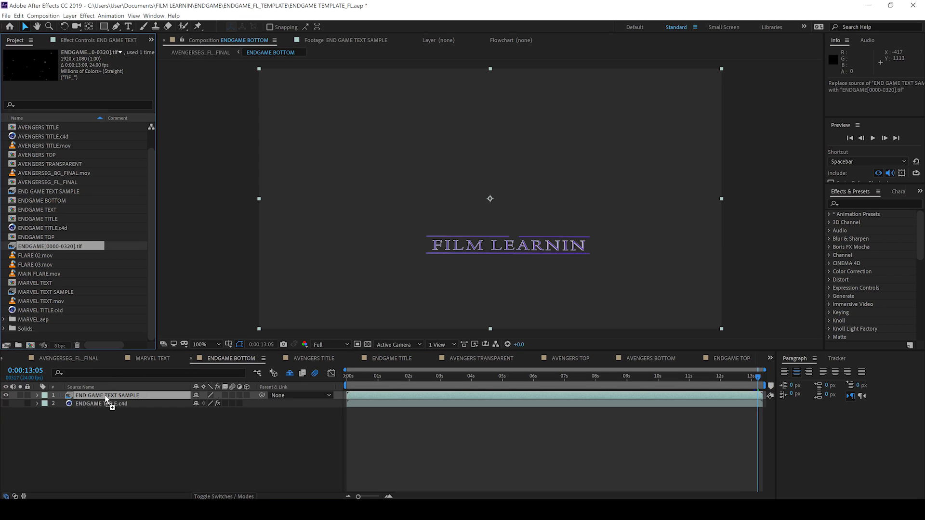
pyautogui.click(76, 358)
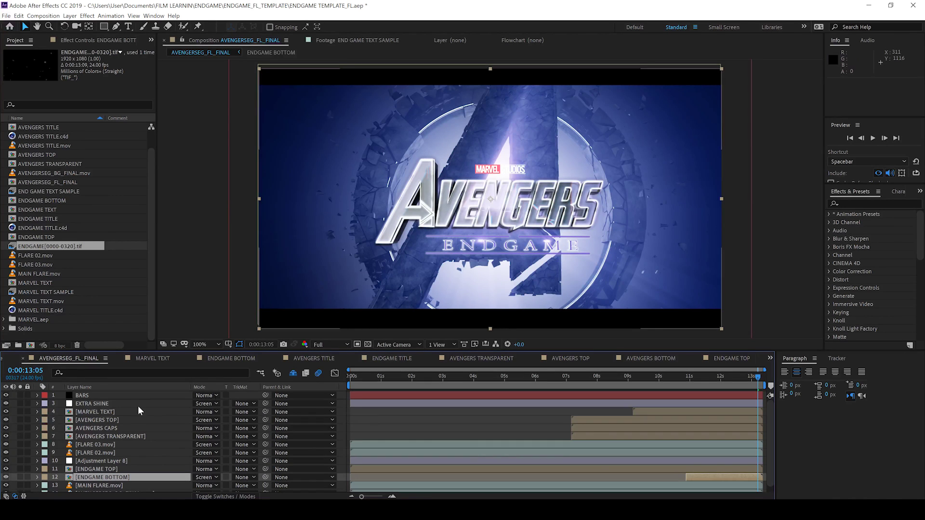
# Step: Set FLARE 02.mov Position X to 946 and FLARE 03.mov to 977, then play a preview
pyautogui.click(96, 452)
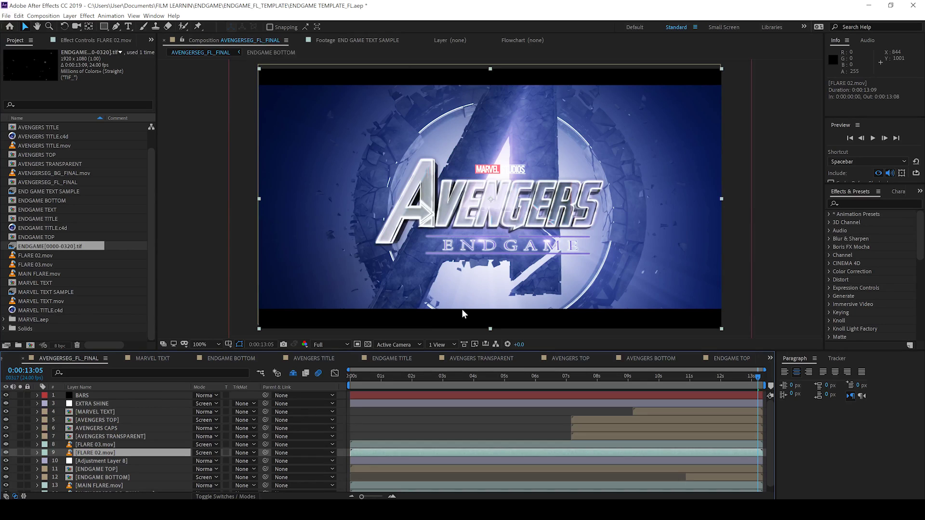
pyautogui.press('p')
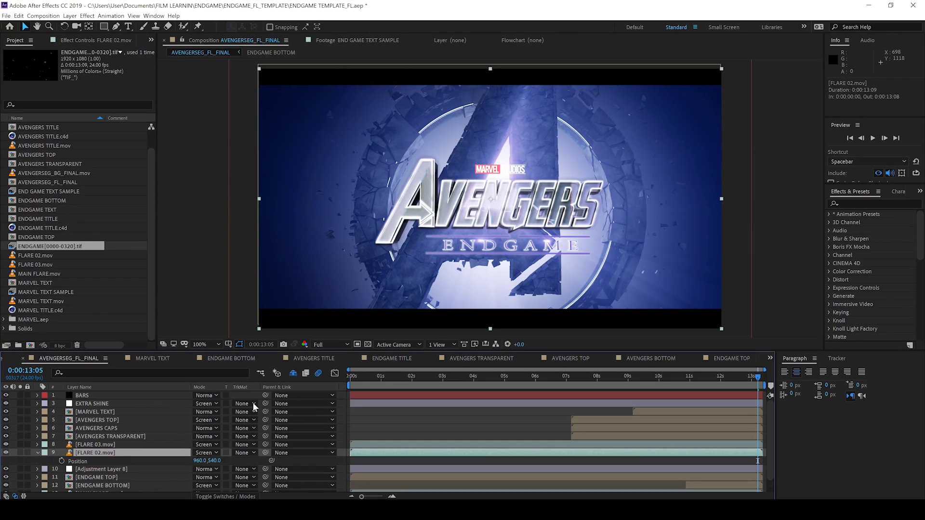
pyautogui.moveTo(195, 461); pyautogui.dragTo(188, 461)
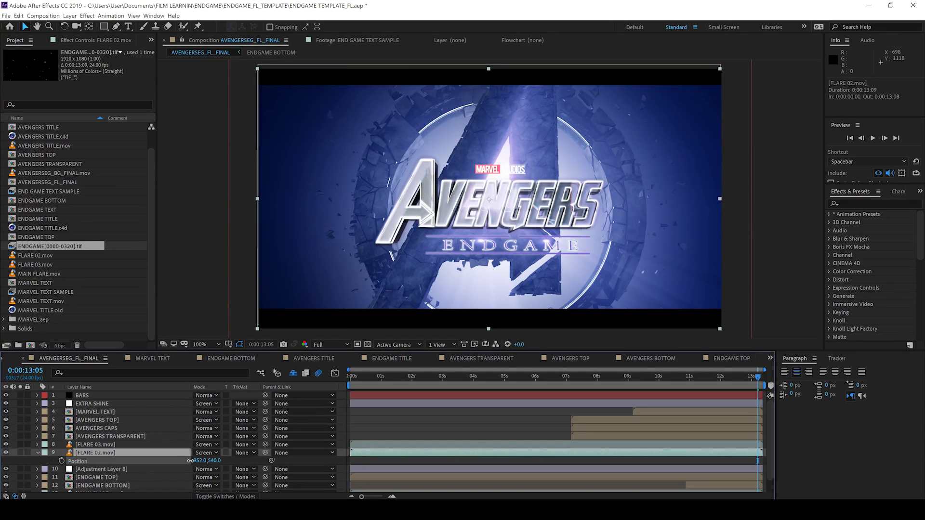
pyautogui.click(96, 444)
pyautogui.press('p')
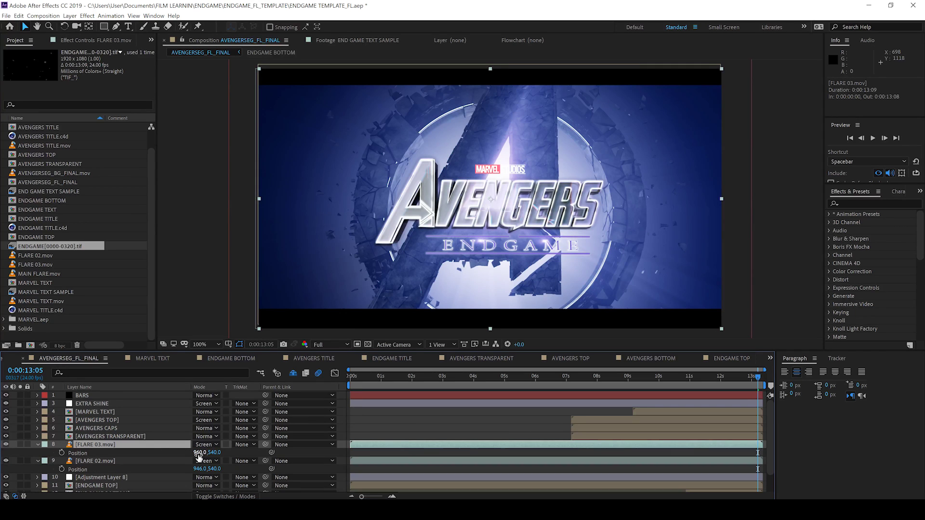
pyautogui.moveTo(197, 453); pyautogui.dragTo(207, 453)
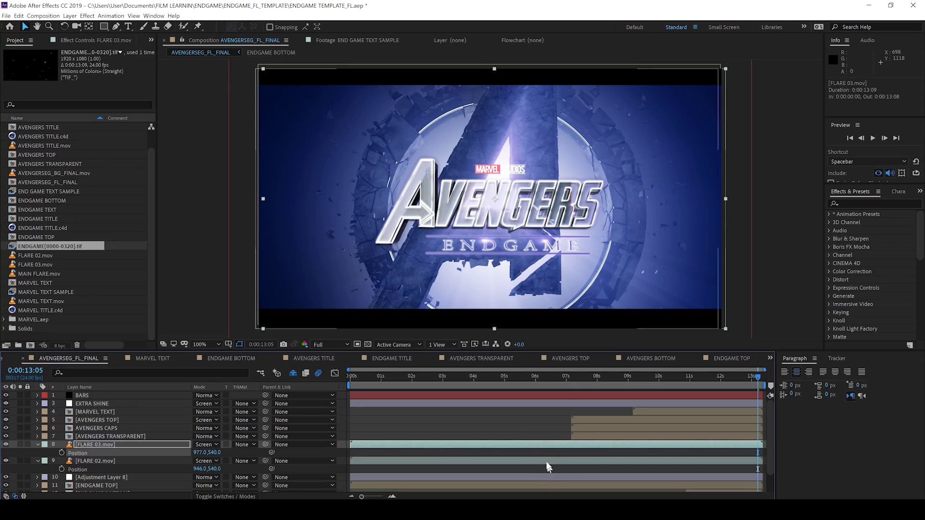
pyautogui.press('space')
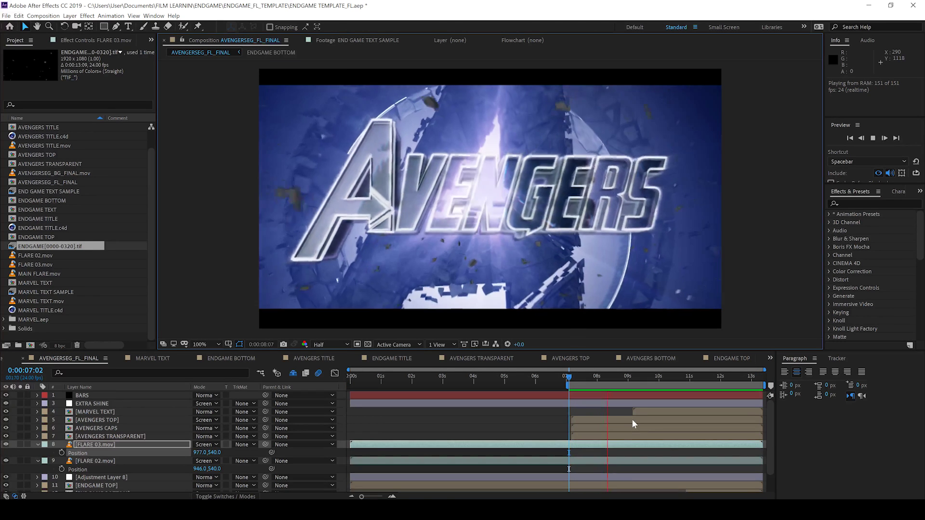